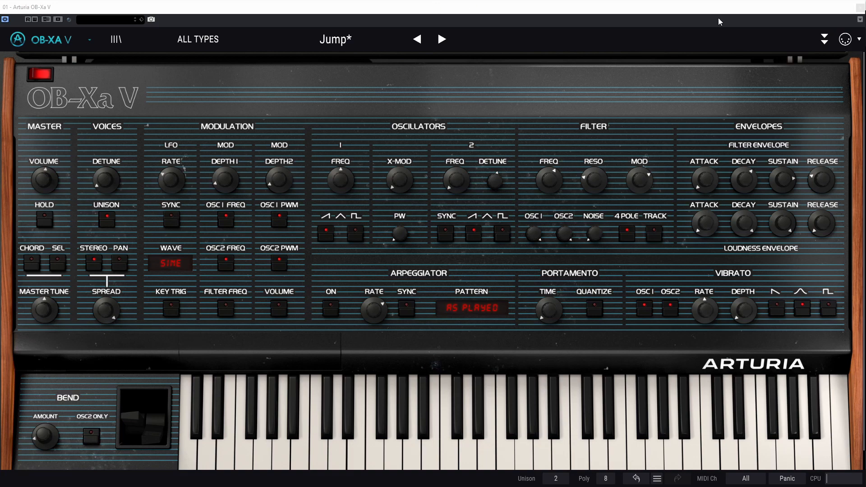
- Load the Default preset from the Template category and turn up the master volume
click(832, 42)
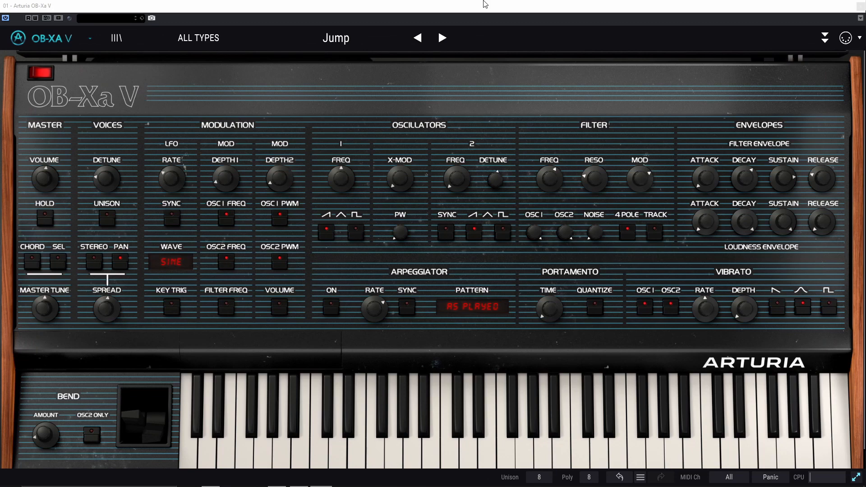
click(182, 44)
mouse_move(202, 270)
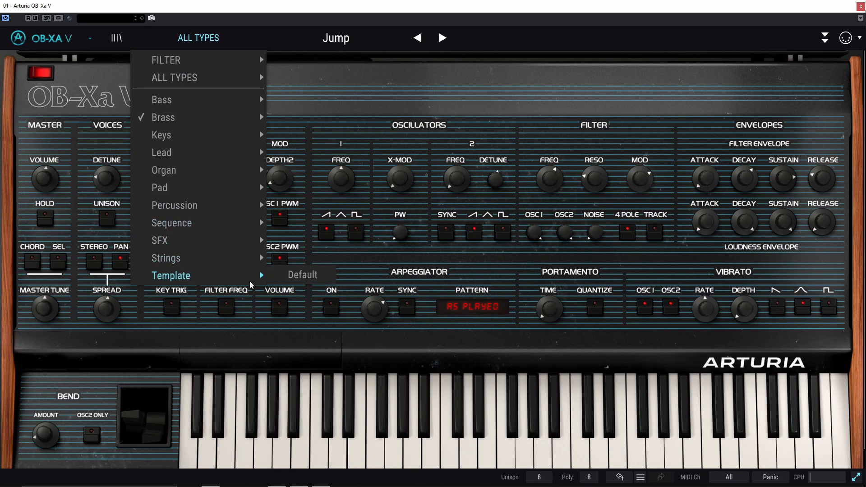
click(298, 282)
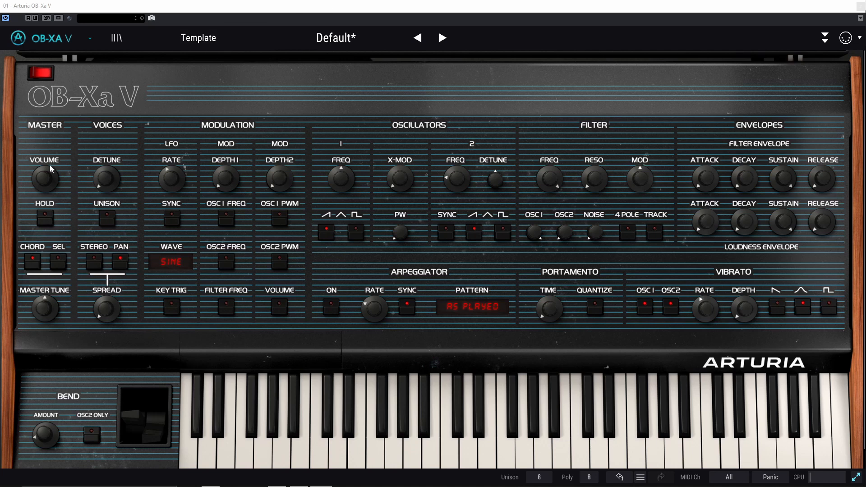
click(41, 194)
mouse_move(43, 189)
mouse_down()
mouse_move(43, 212)
mouse_move(43, 167)
mouse_move(44, 199)
mouse_move(45, 183)
mouse_up()
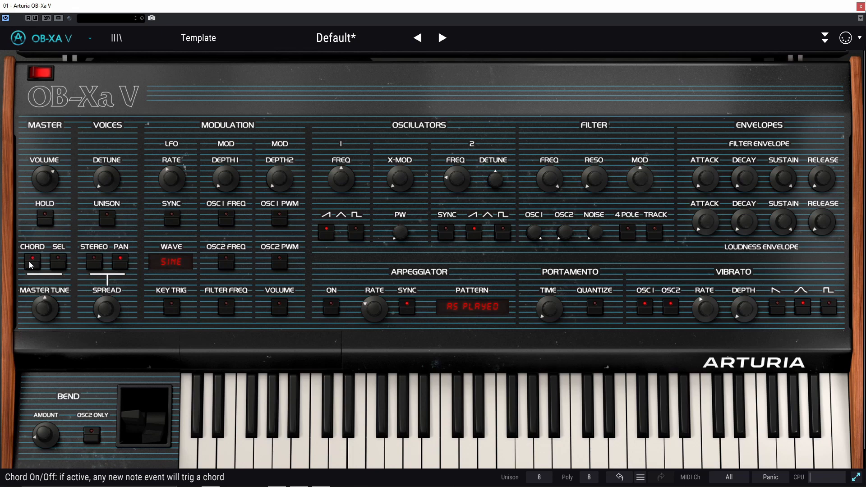
- Define a minor chord in the Chord Selection by adding the minor third and the fifth to the root
click(58, 261)
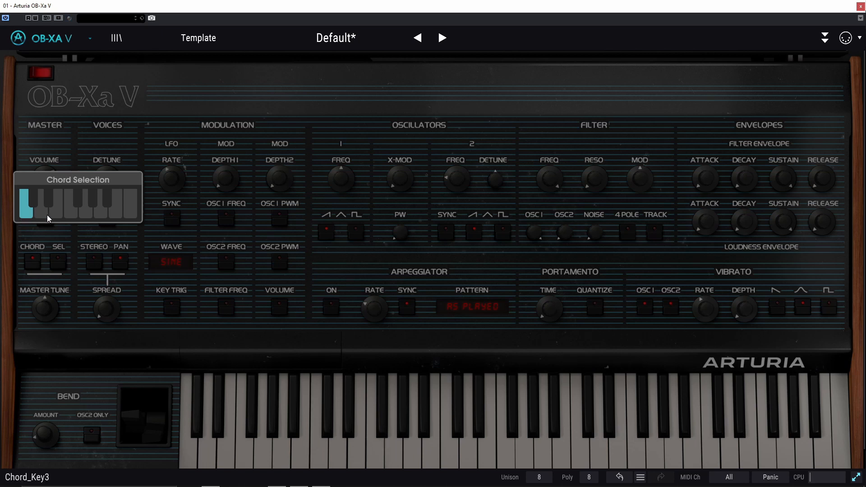
click(59, 212)
click(85, 221)
click(48, 203)
click(55, 215)
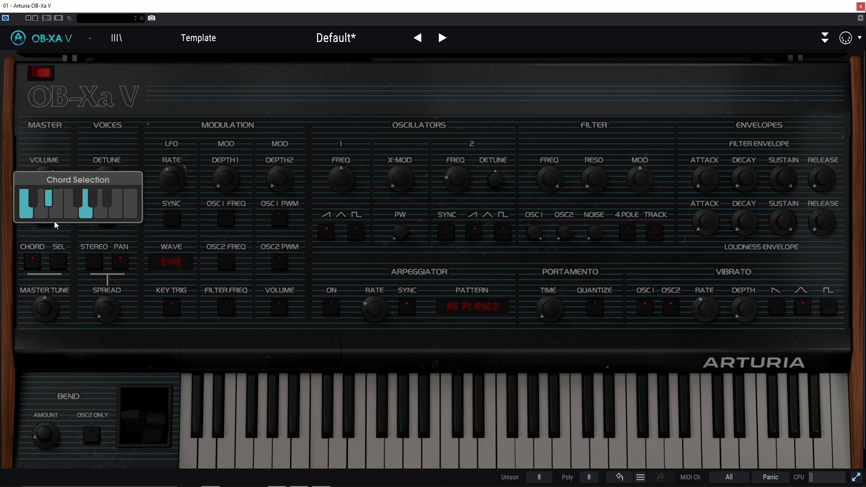
click(55, 237)
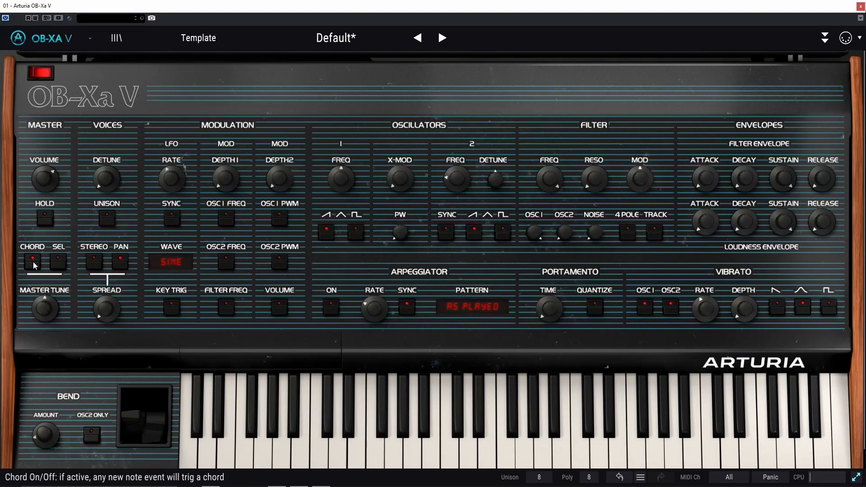
- Try the Master Tune control by sweeping it down and up, and reset it to its default value
mouse_move(42, 311)
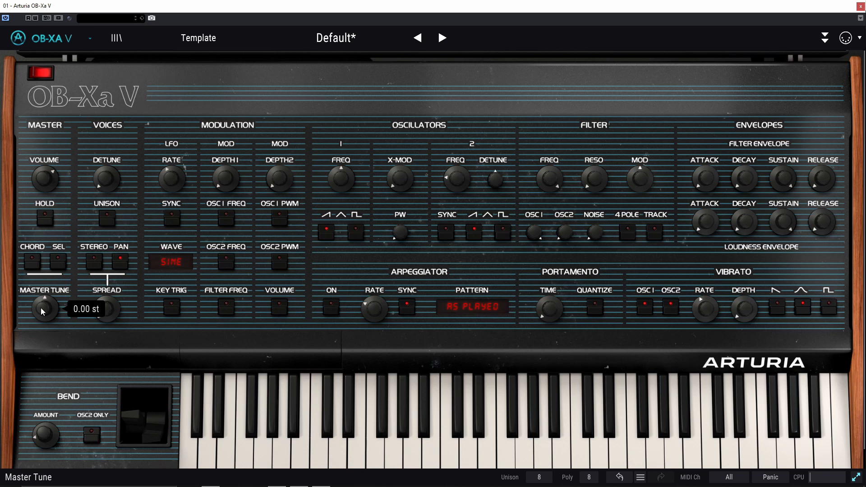
drag(43, 311, 43, 357)
drag(44, 309, 44, 264)
drag(43, 309, 44, 332)
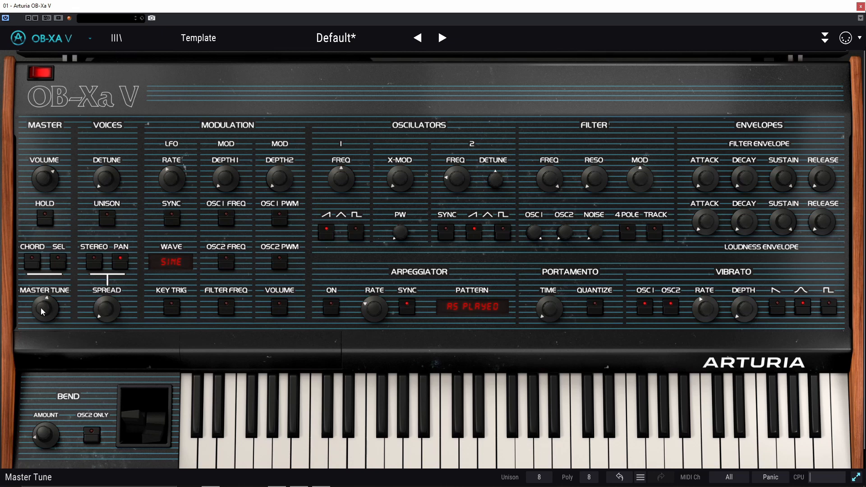
double_click(41, 309)
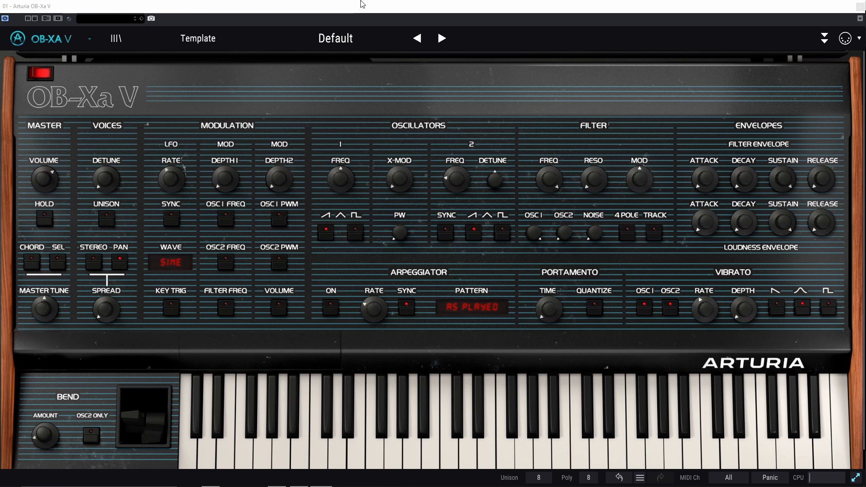
- Enable Unison and raise the voices Detune amount
click(106, 219)
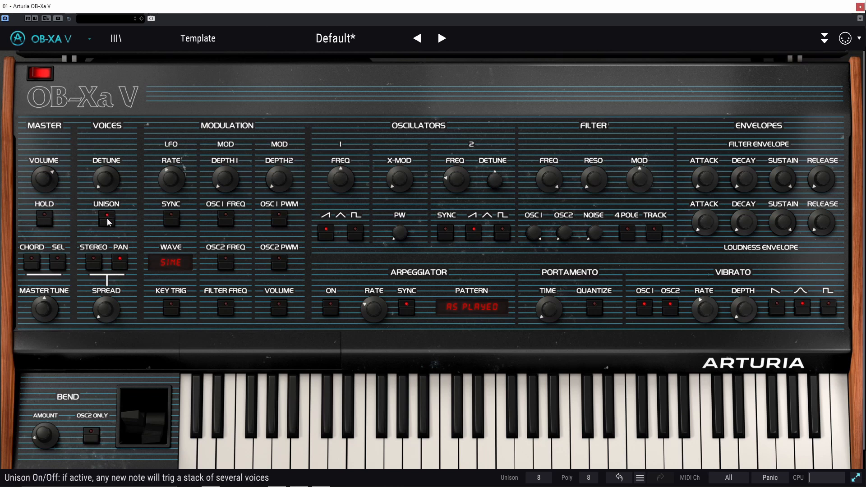
mouse_move(111, 184)
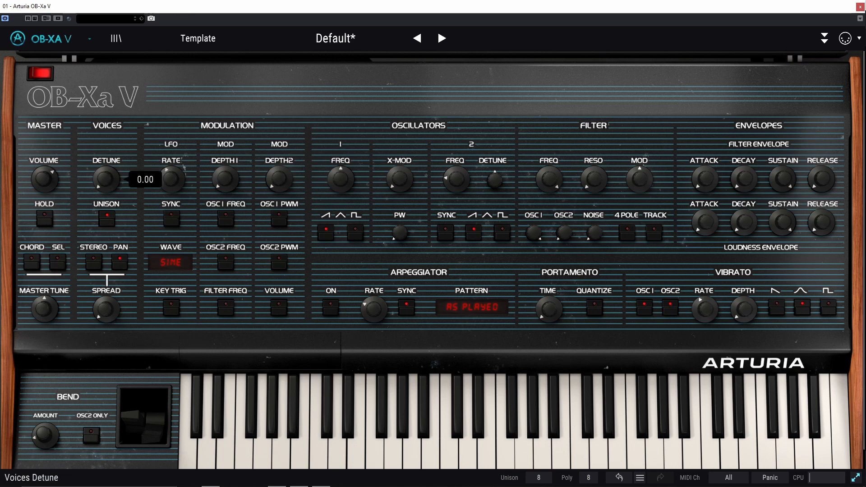
mouse_move(111, 184)
mouse_down()
mouse_move(111, 127)
mouse_move(108, 181)
mouse_up()
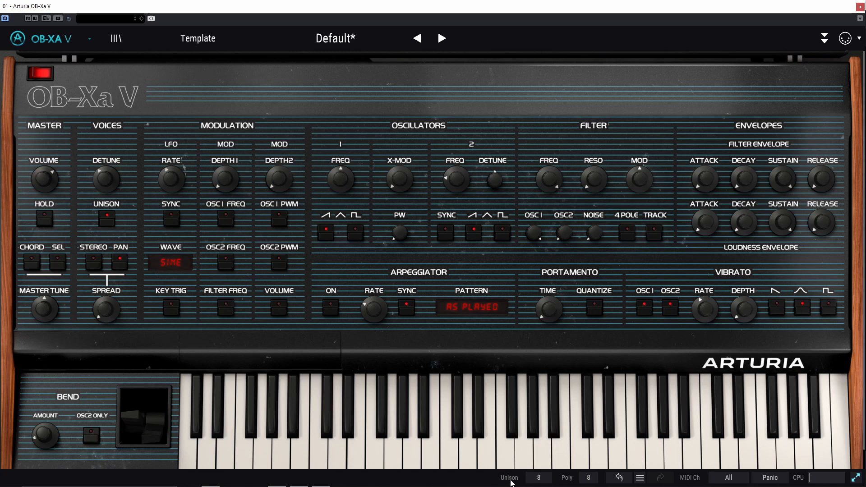
- Set the Unison Voices Count to 2 and bring the voices Detune down to its minimum
click(538, 478)
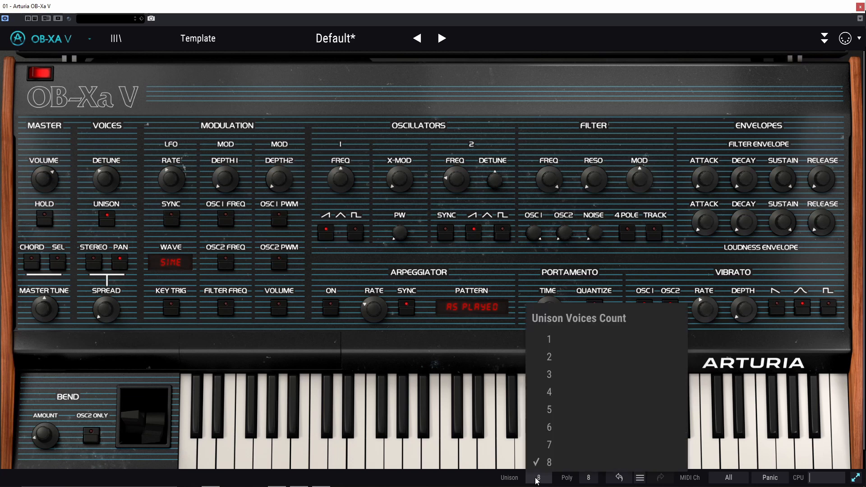
click(551, 361)
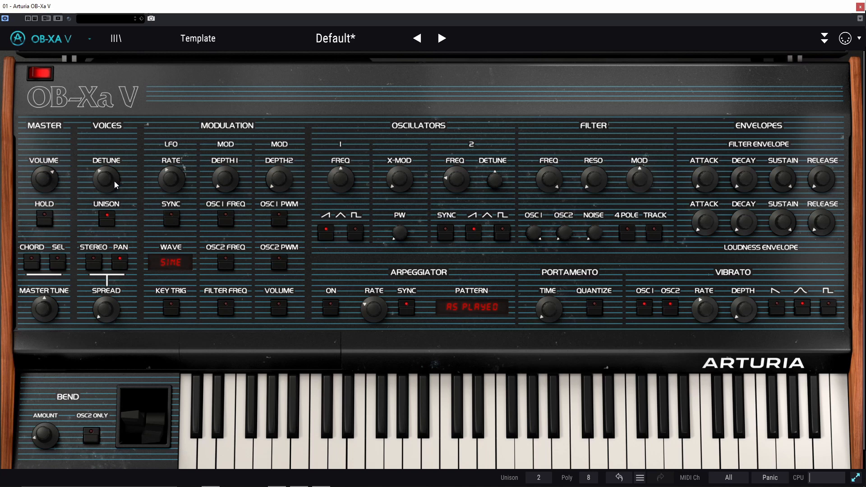
mouse_move(114, 180)
mouse_down()
mouse_move(115, 194)
mouse_move(114, 158)
mouse_move(115, 194)
mouse_up()
- Set the Unison Voices Count to 8 and restore the synth window so the stereo scope plugins show beside it
click(539, 477)
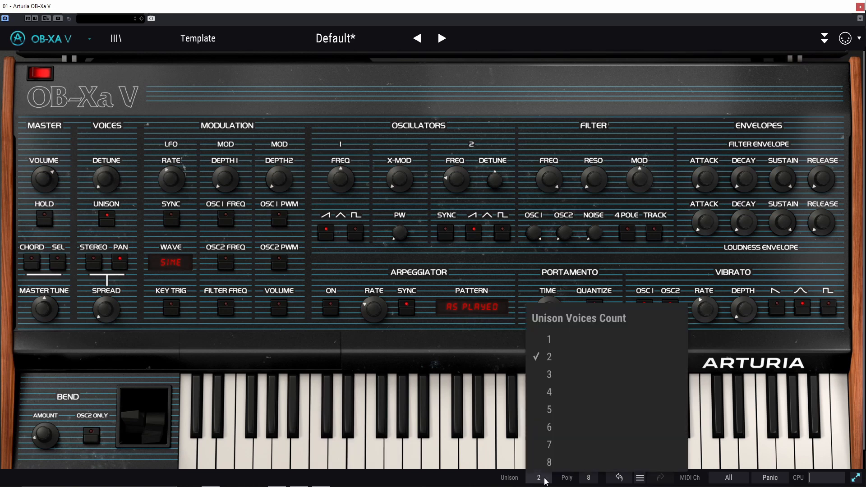
click(546, 463)
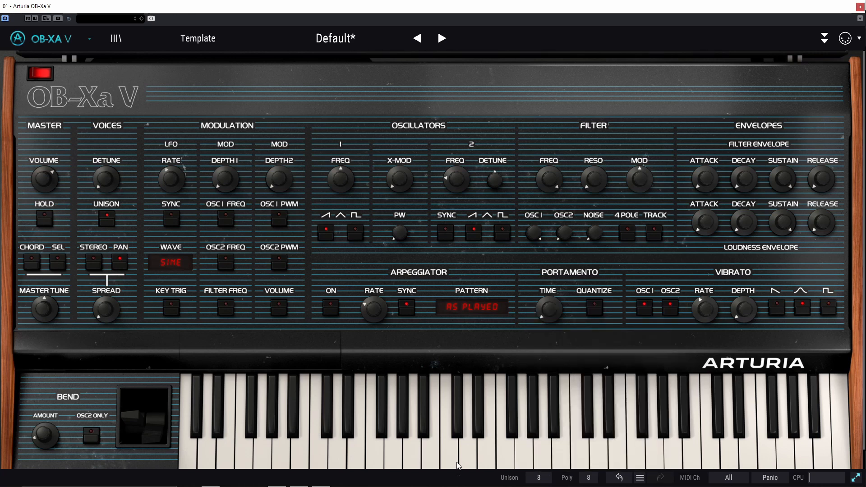
double_click(323, 4)
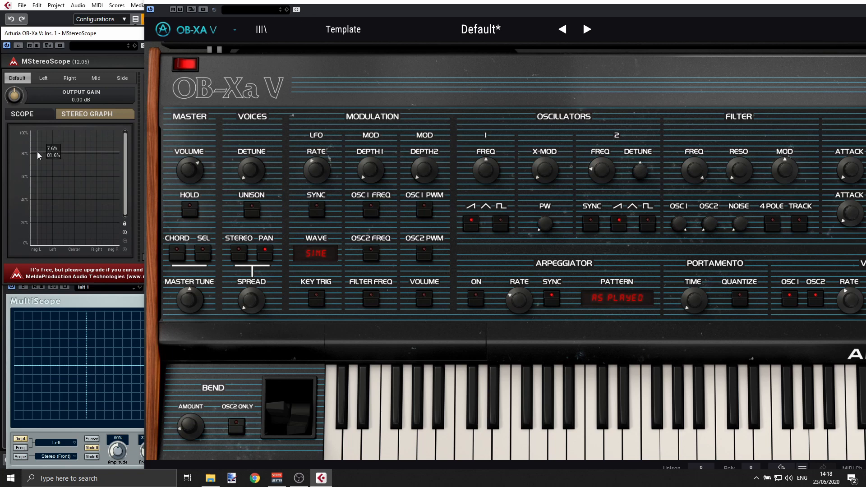
- Open the Voices Pan trimmers in Pan mode and turn the eight voice pan trimmers away from centre
click(269, 252)
click(268, 253)
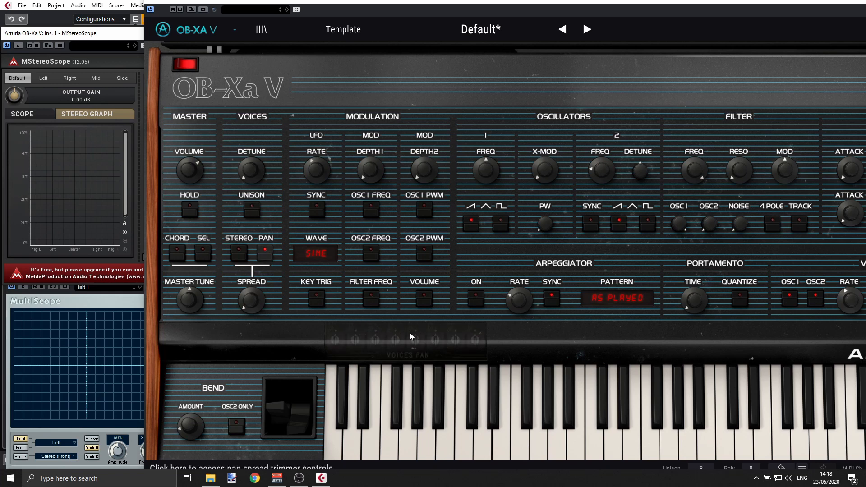
click(402, 346)
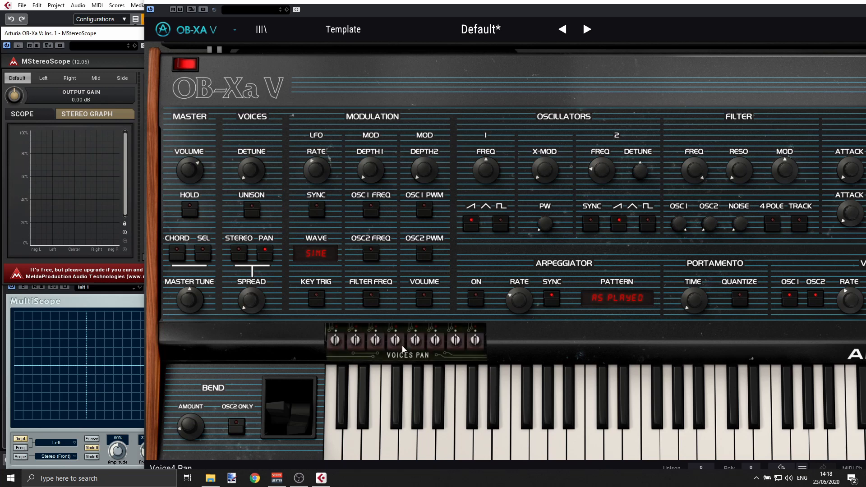
drag(337, 344, 475, 316)
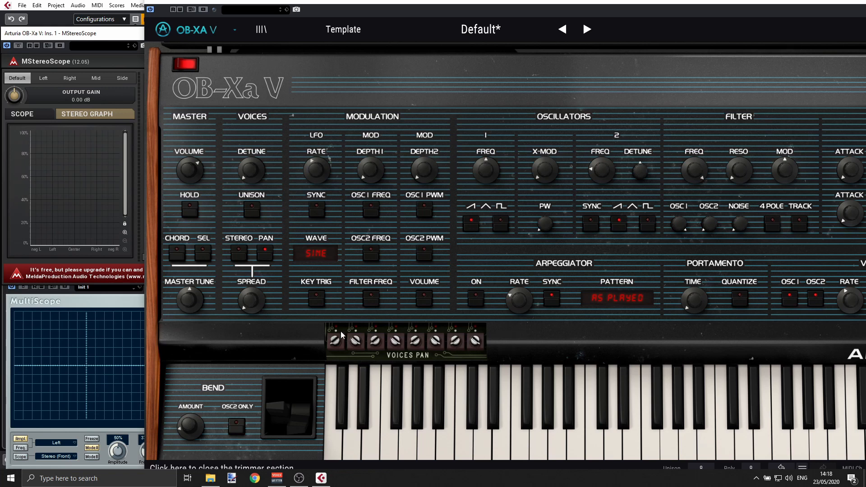
- Raise the voices Spread amount to its maximum to spread the panned voices
click(248, 309)
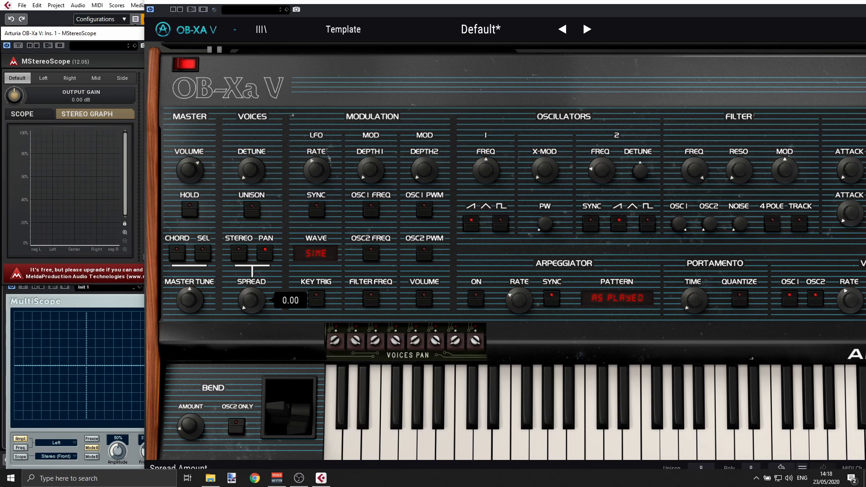
drag(248, 308, 248, 239)
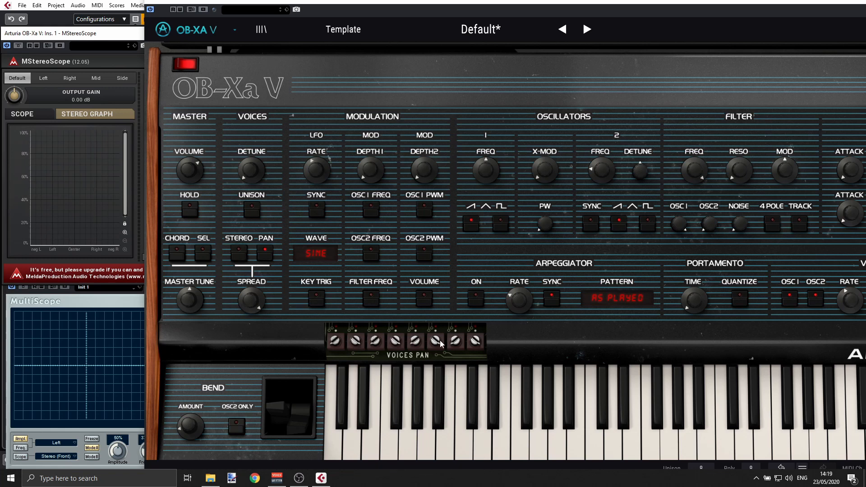
mouse_move(471, 344)
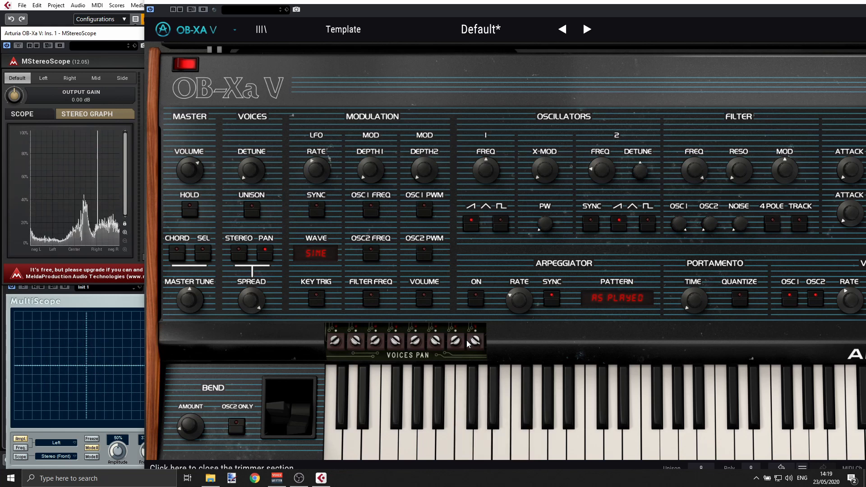
- Switch the voice spread to Stereo mode and widen the filter by raising its stereo trimmer and the Spread amount
click(239, 254)
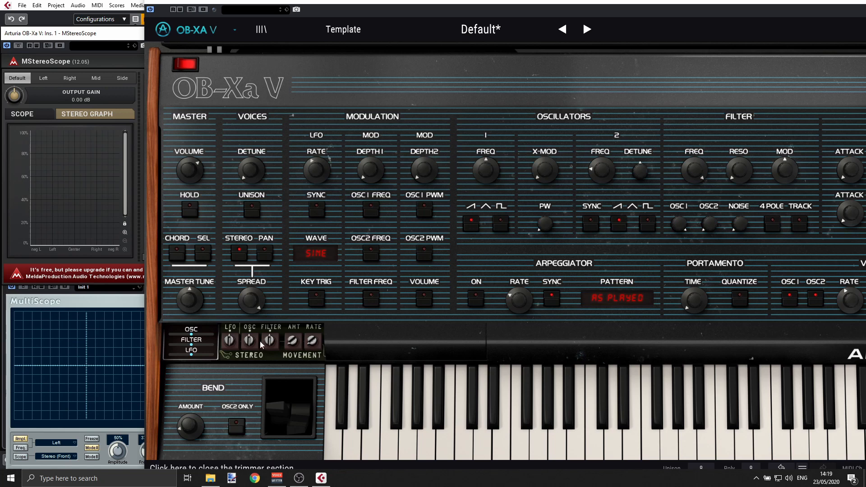
mouse_move(248, 339)
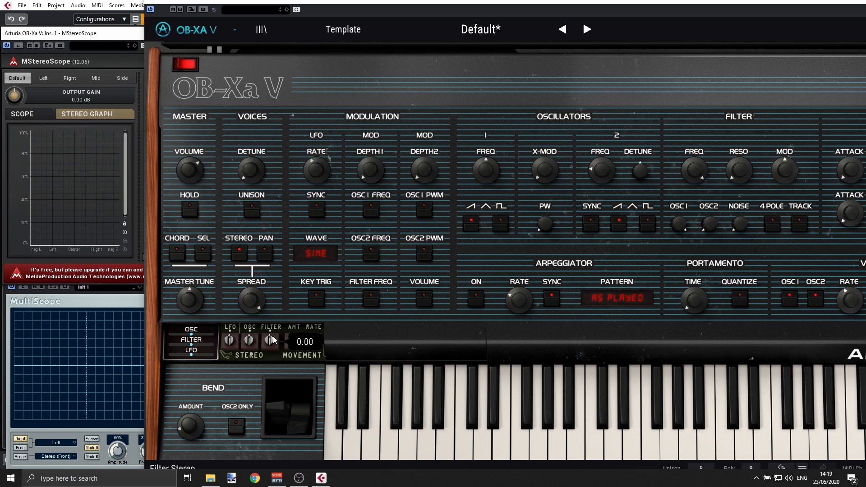
click(268, 341)
drag(268, 341, 258, 302)
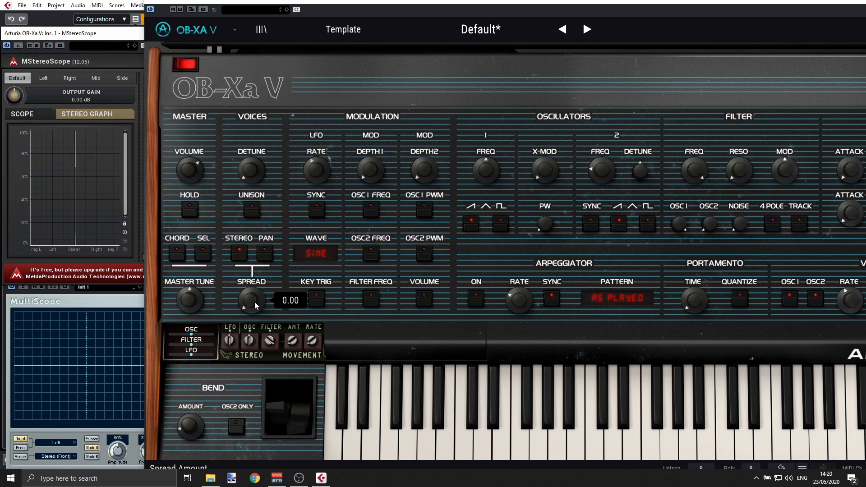
drag(255, 302, 255, 271)
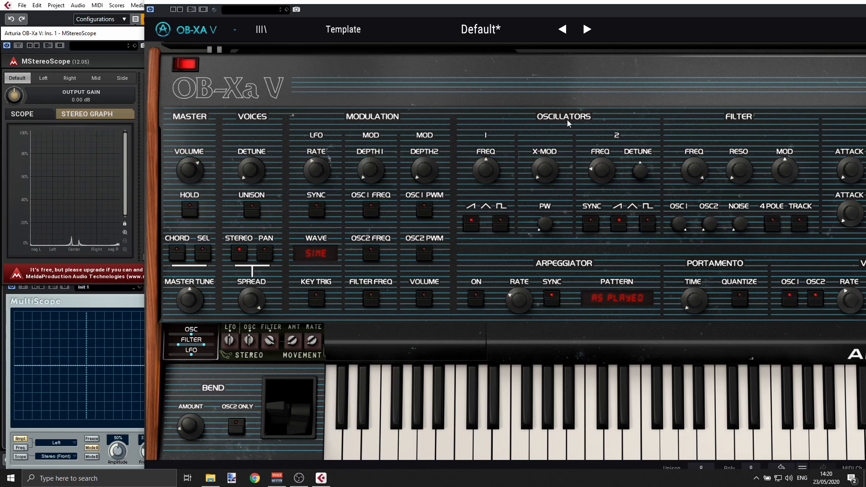
- Lower the filter frequency to its midpoint and raise the resonance to its midpoint
drag(700, 166, 699, 216)
mouse_move(744, 170)
mouse_down()
mouse_move(744, 159)
mouse_move(744, 169)
mouse_up()
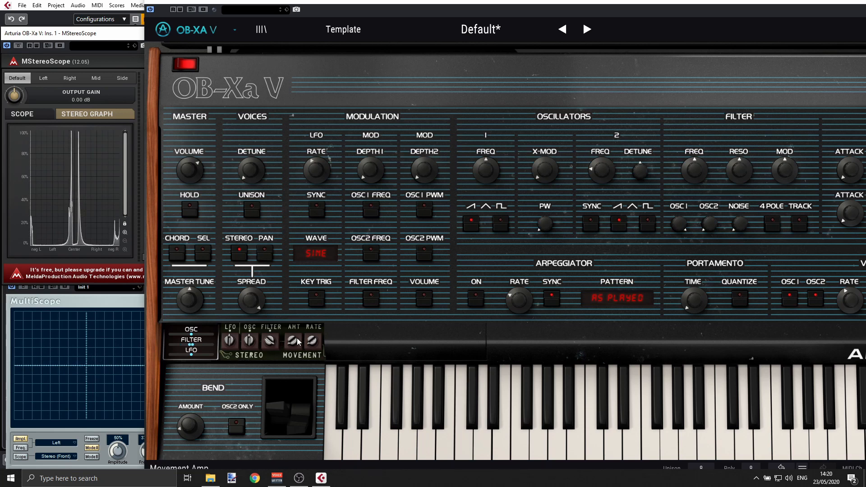
- Set the stereo Movement amount to 1.00 and increase the Movement rate
mouse_move(290, 344)
mouse_down()
mouse_move(290, 332)
mouse_move(294, 342)
mouse_up()
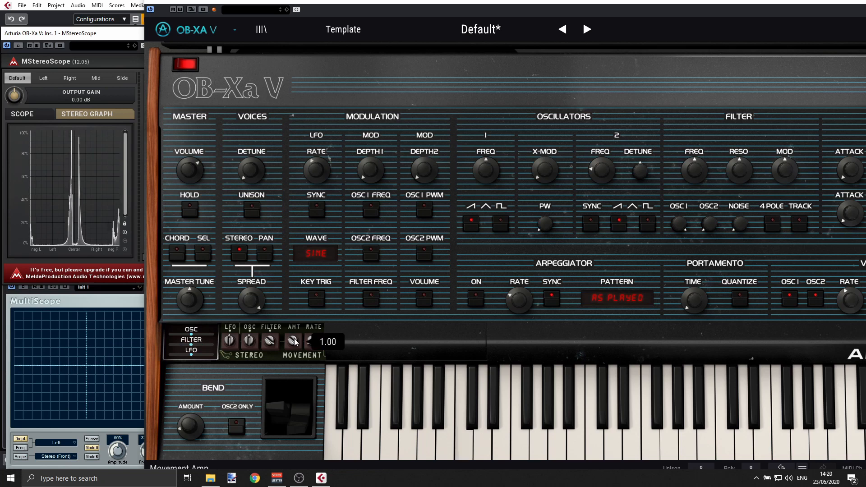
mouse_move(315, 344)
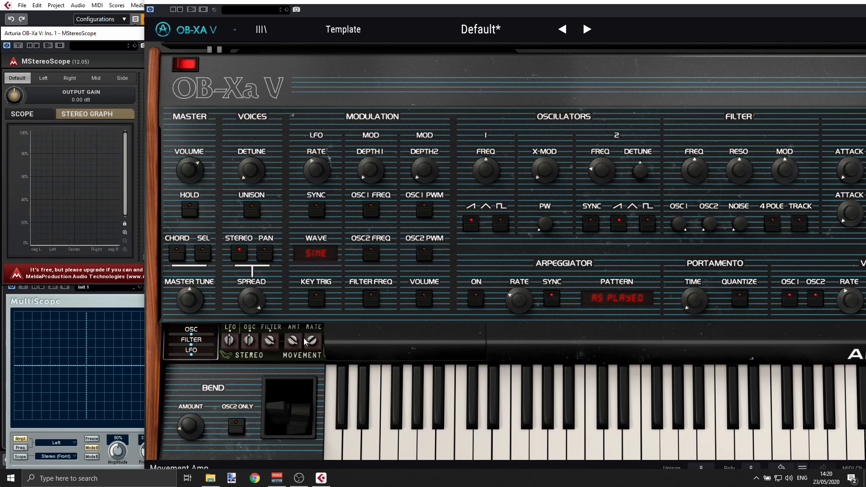
mouse_move(314, 347)
mouse_down()
mouse_move(314, 375)
mouse_move(314, 356)
mouse_up()
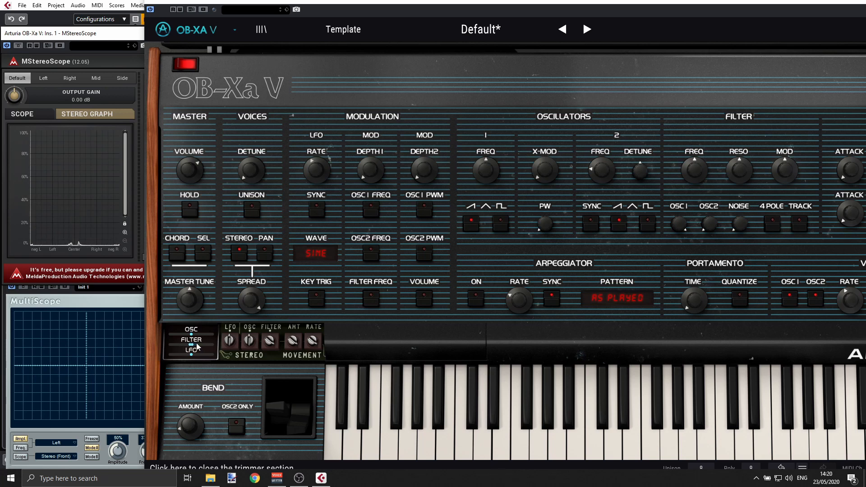
- Reset the Filter stereo trimmer to its centre position
mouse_move(300, 344)
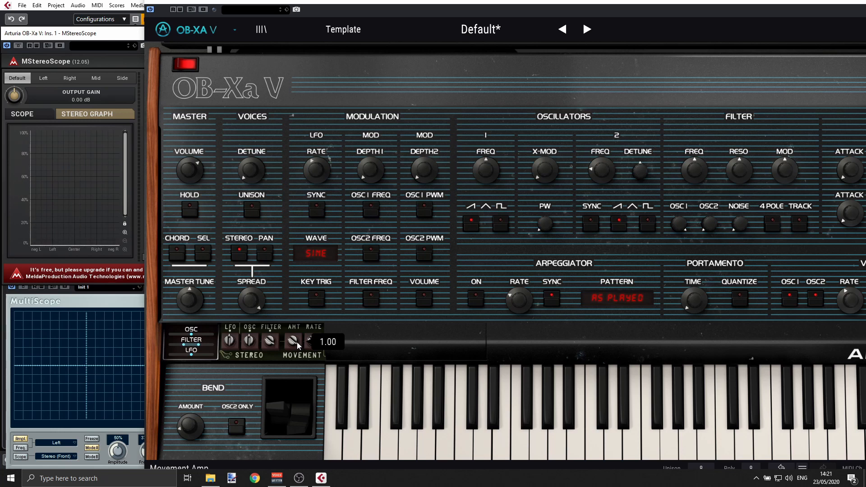
double_click(270, 342)
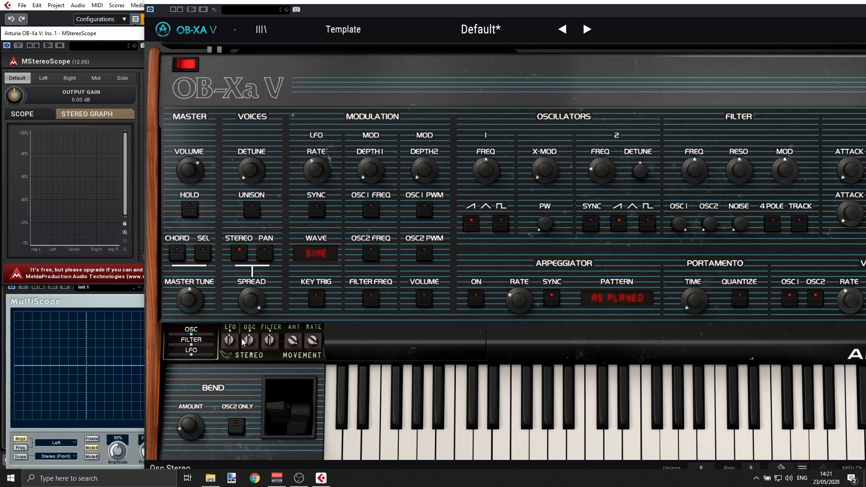
mouse_move(252, 338)
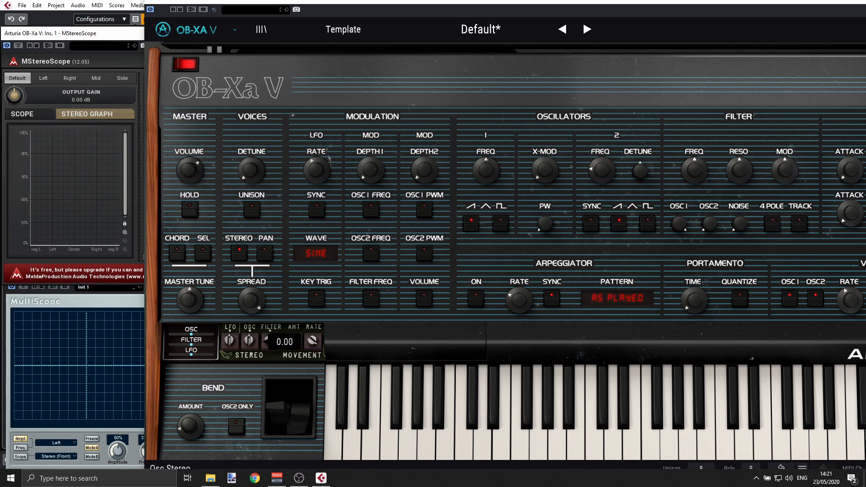
- Try the Osc stereo trimmer at 1.00, adjusting the Spread amount with it, and reset the trimmer to its centre
drag(251, 338, 251, 312)
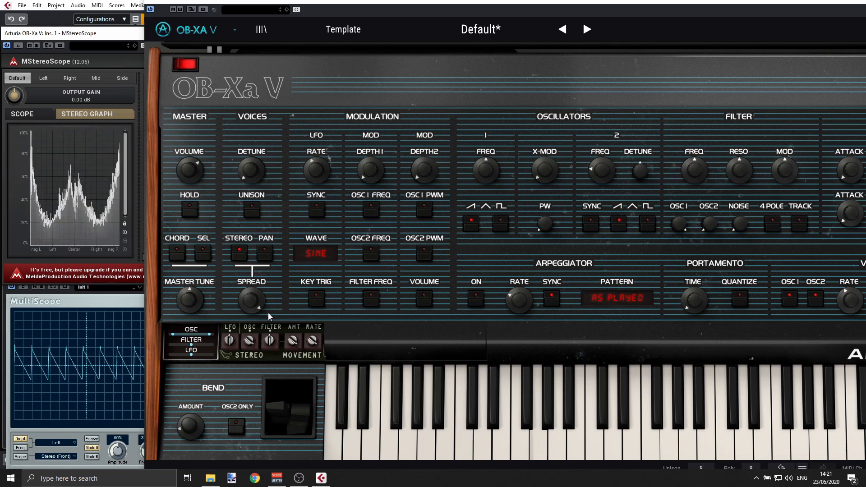
mouse_move(251, 298)
mouse_down()
mouse_move(250, 325)
mouse_move(255, 298)
mouse_up()
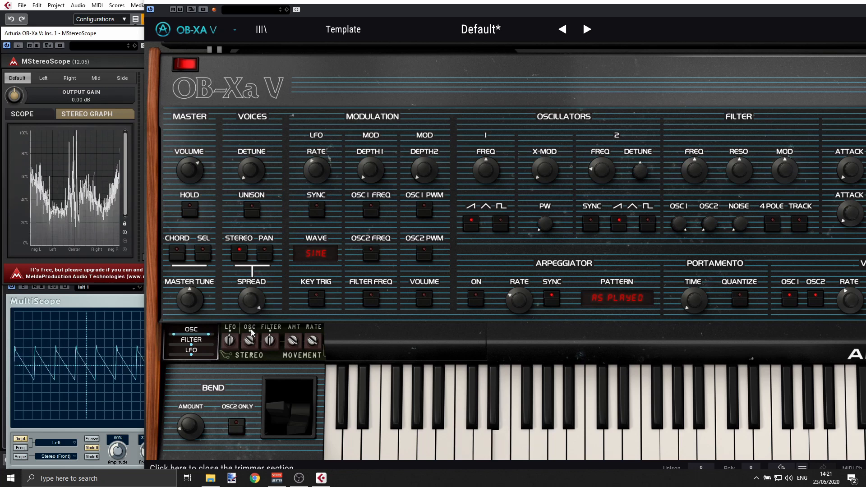
mouse_move(251, 342)
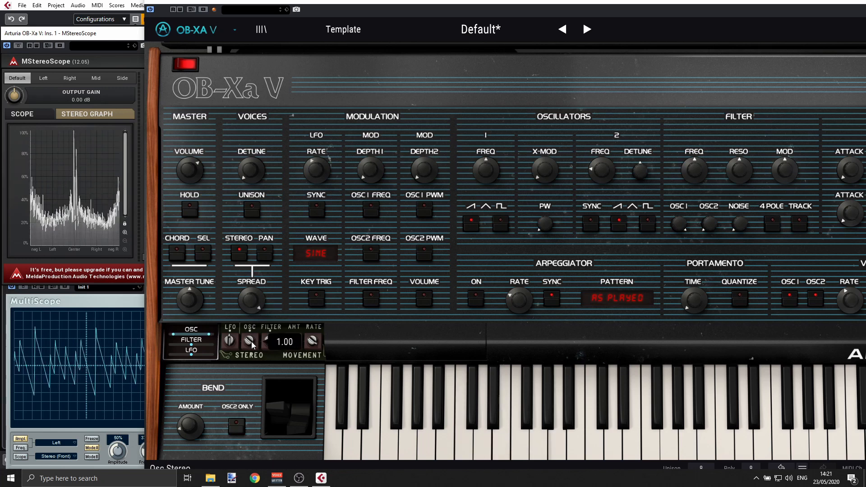
double_click(250, 342)
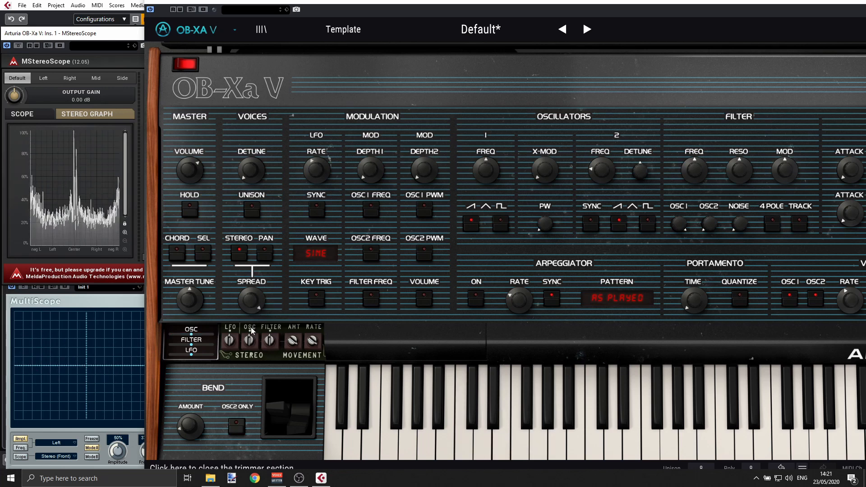
mouse_move(252, 340)
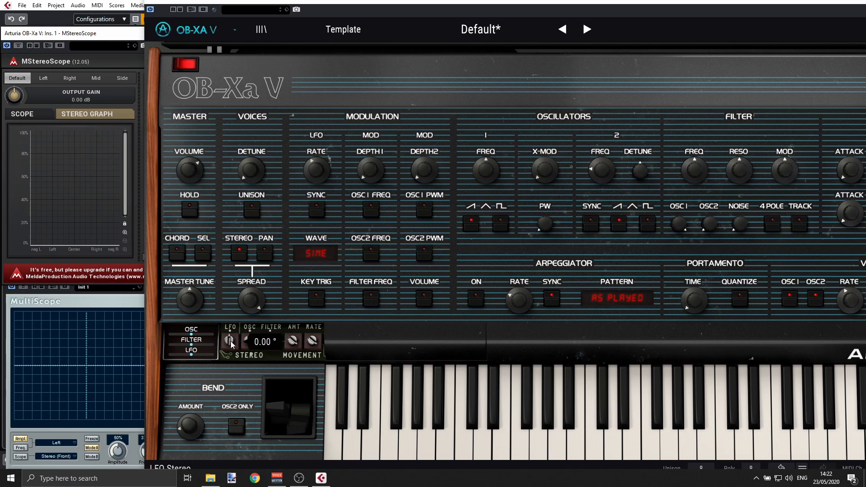
- Set up stereo LFO modulation of oscillator 1's frequency, raising the LFO stereo trimmer, setting Mod Depth 1 to its midpoint and adjusting the LFO rate
drag(232, 344, 232, 329)
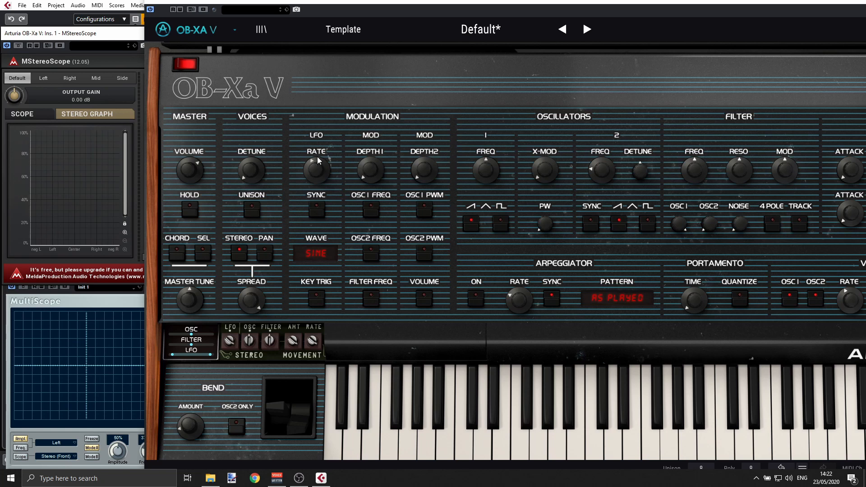
click(372, 209)
drag(375, 170, 376, 155)
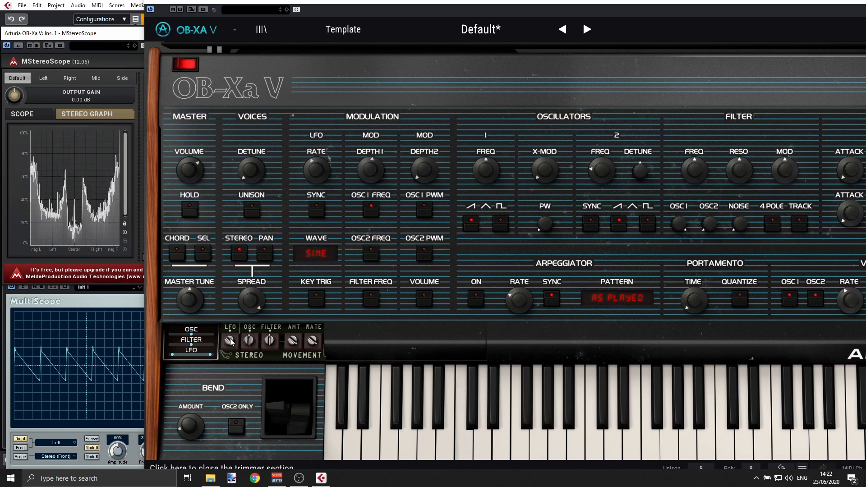
mouse_move(239, 342)
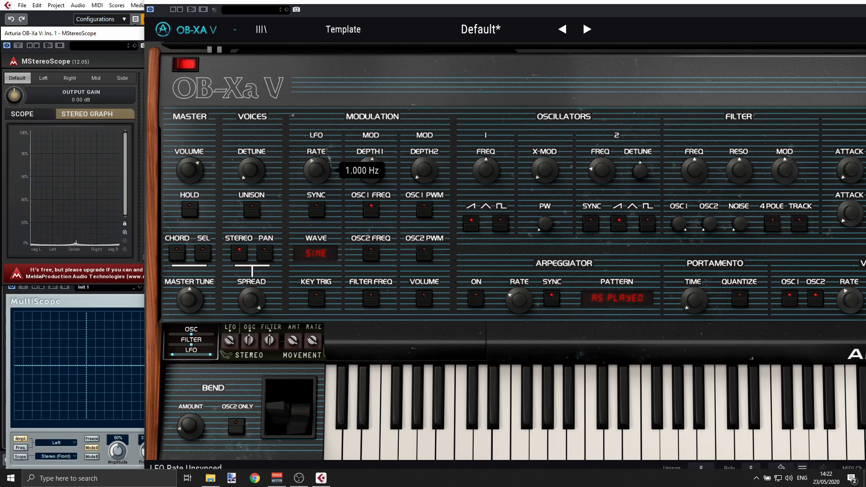
mouse_move(302, 172)
mouse_down()
mouse_move(310, 172)
mouse_move(311, 210)
mouse_move(310, 171)
mouse_up()
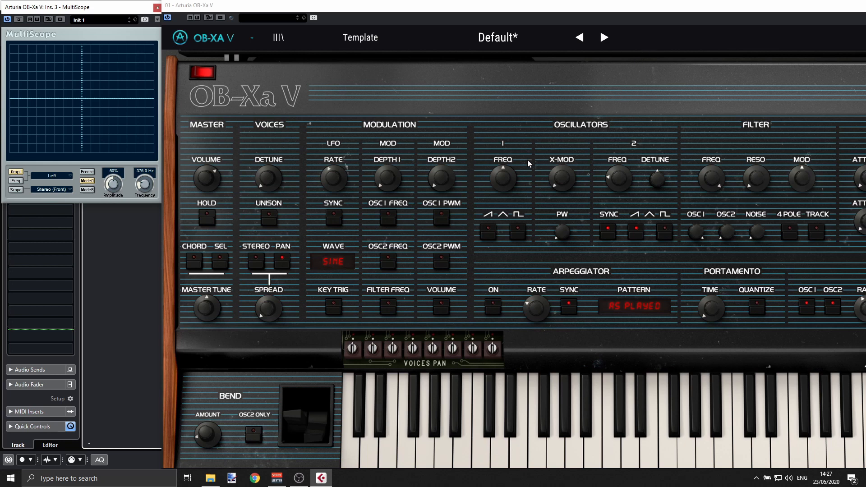
- Raise oscillator 1's frequency above its centre position and turn on its sawtooth wave
mouse_move(614, 167)
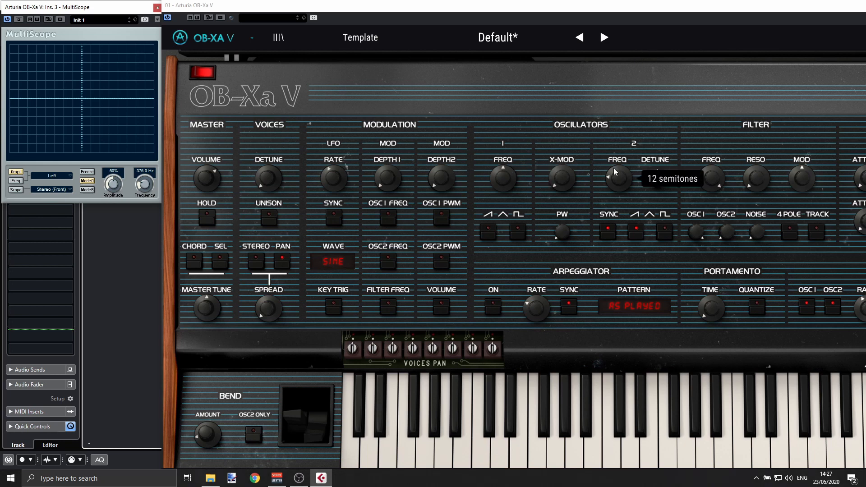
drag(504, 182, 505, 198)
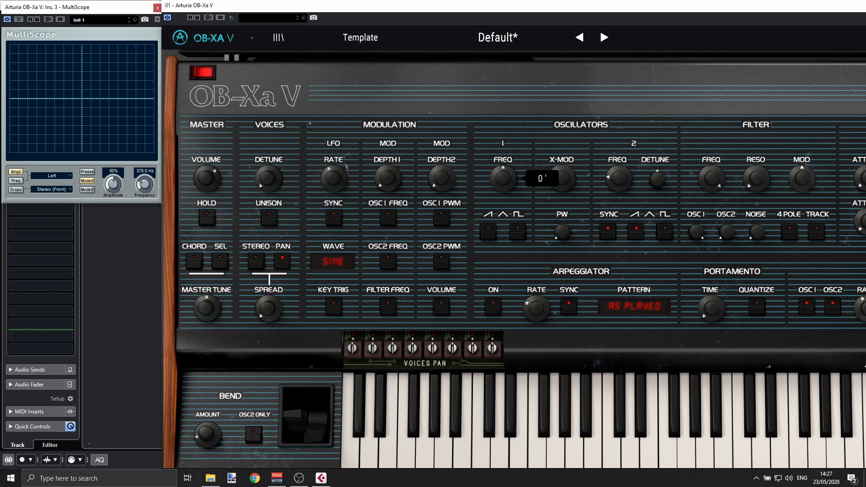
drag(504, 183, 509, 156)
click(493, 229)
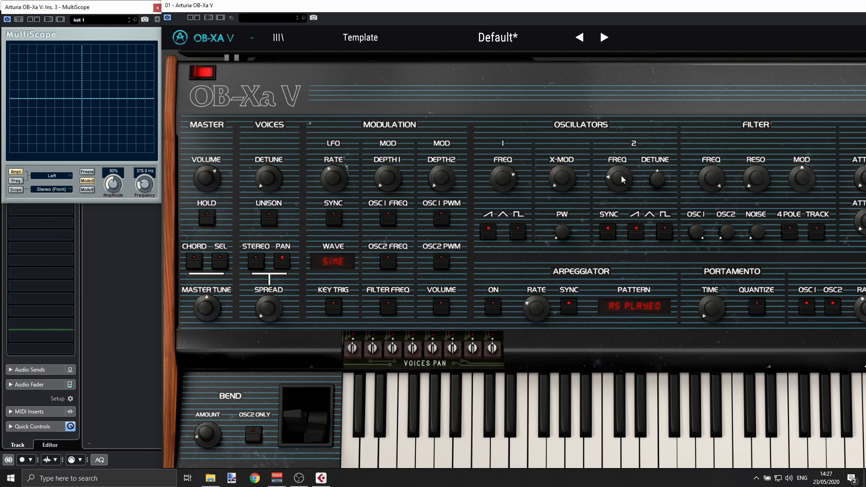
- Lower oscillator 2's frequency to 0 semitones, then sweep it upward while adjusting oscillator 2's level in the filter section
drag(621, 179, 621, 195)
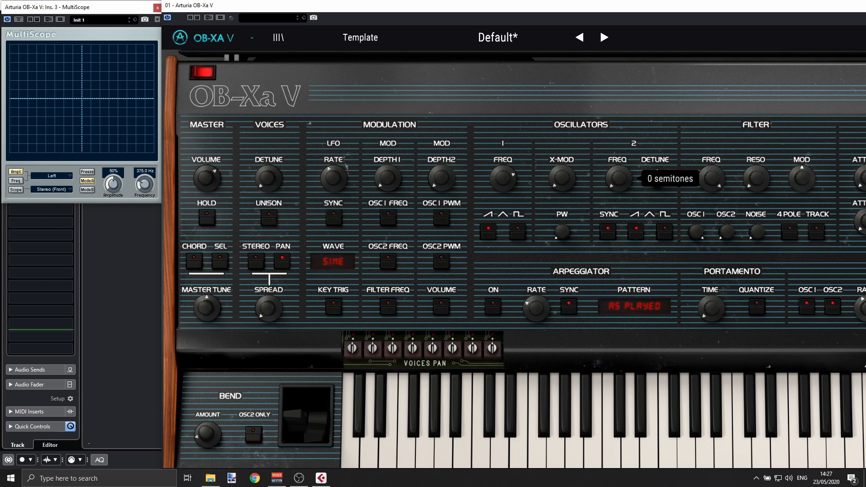
mouse_move(622, 195)
mouse_down()
mouse_move(622, 88)
mouse_move(622, 190)
mouse_move(621, 181)
mouse_up()
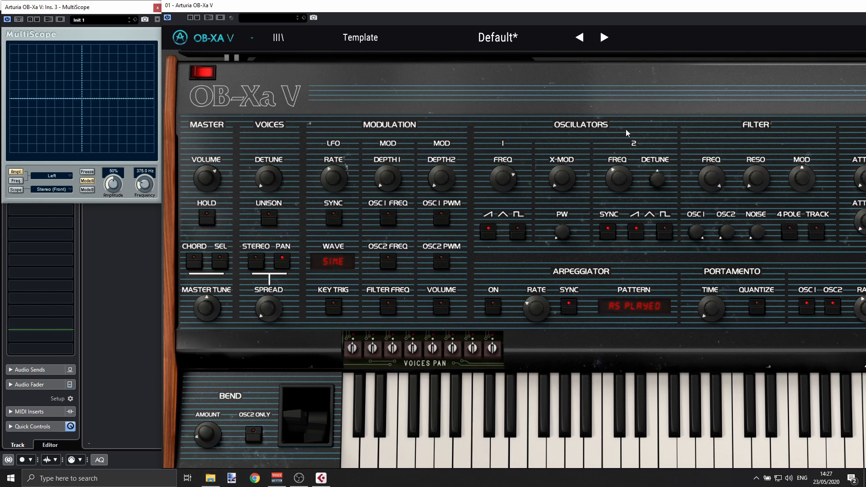
drag(726, 232, 727, 153)
mouse_move(722, 234)
mouse_move(720, 233)
mouse_down()
mouse_move(720, 267)
mouse_move(698, 231)
mouse_move(728, 230)
mouse_up()
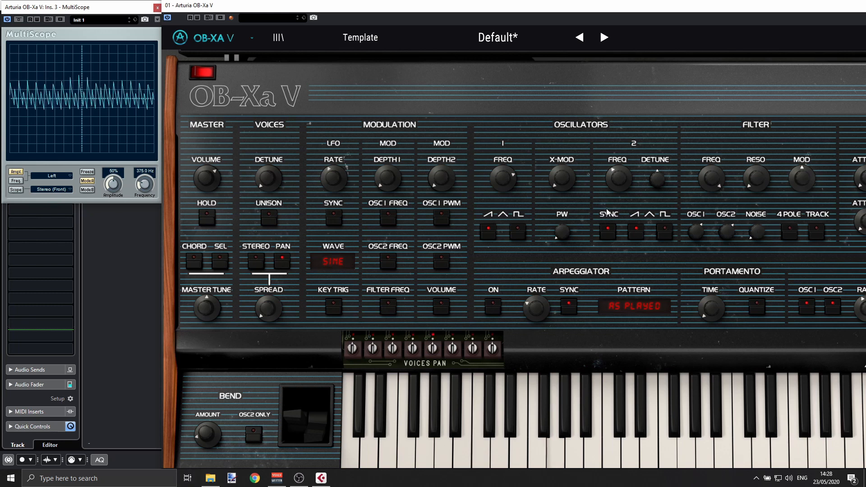
mouse_move(618, 178)
mouse_down()
mouse_move(618, 156)
mouse_move(618, 186)
mouse_up()
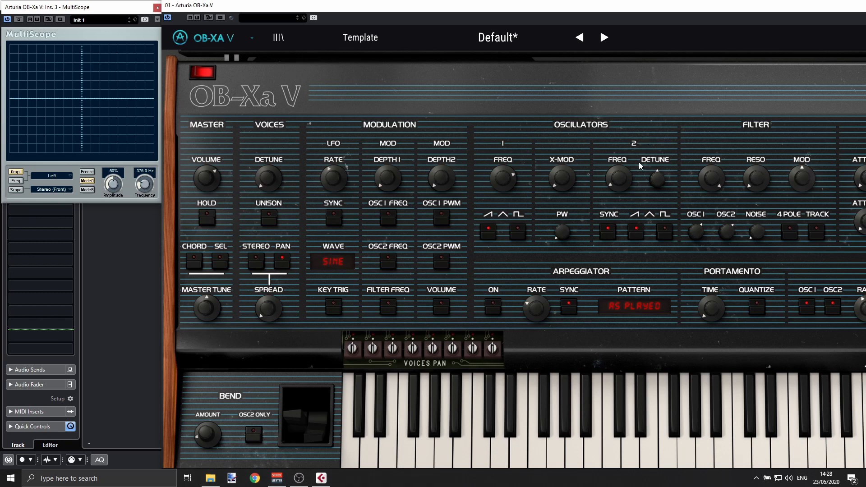
- With oscillator Sync turned off, set oscillator 2's frequency to 12 semitones and return oscillator 1's frequency to its centre
mouse_move(512, 179)
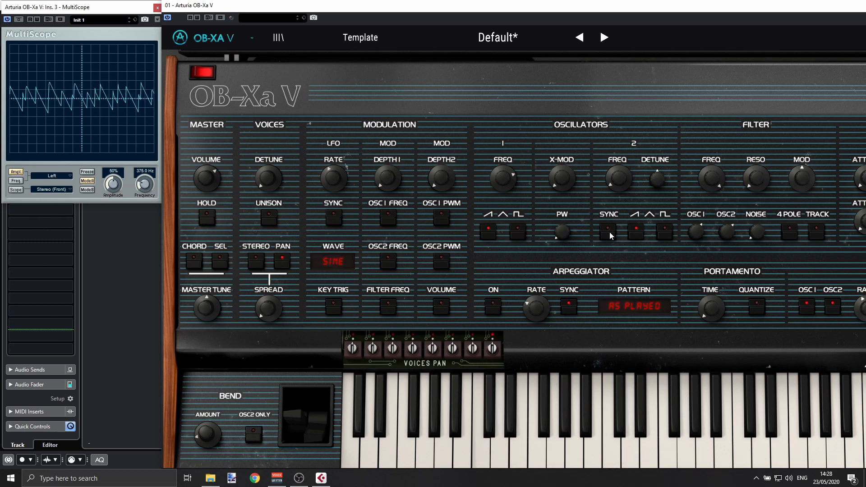
mouse_move(629, 177)
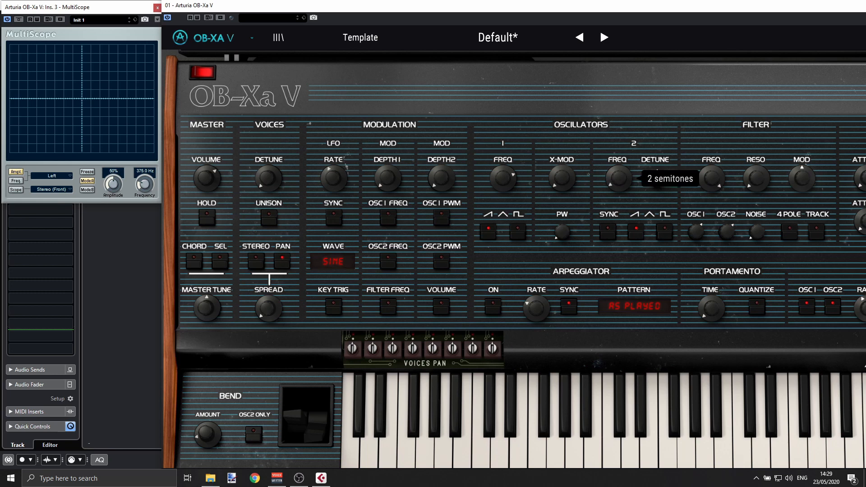
scroll(622, 183, up, 10)
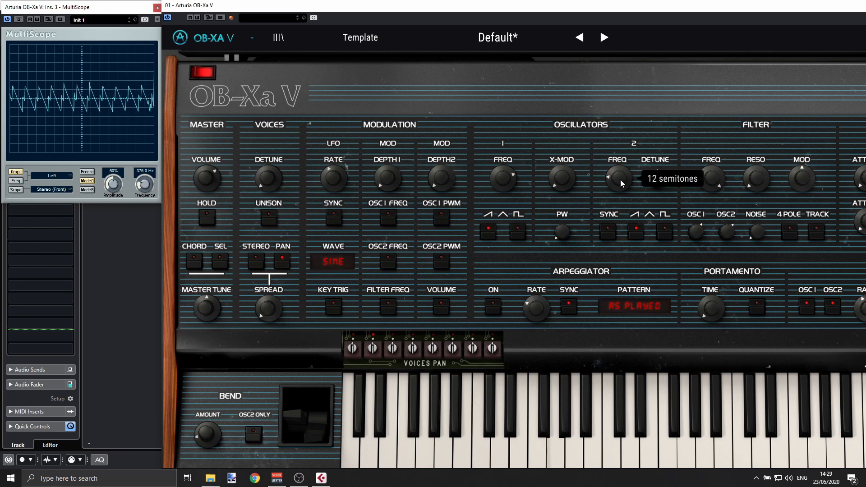
drag(511, 179, 511, 201)
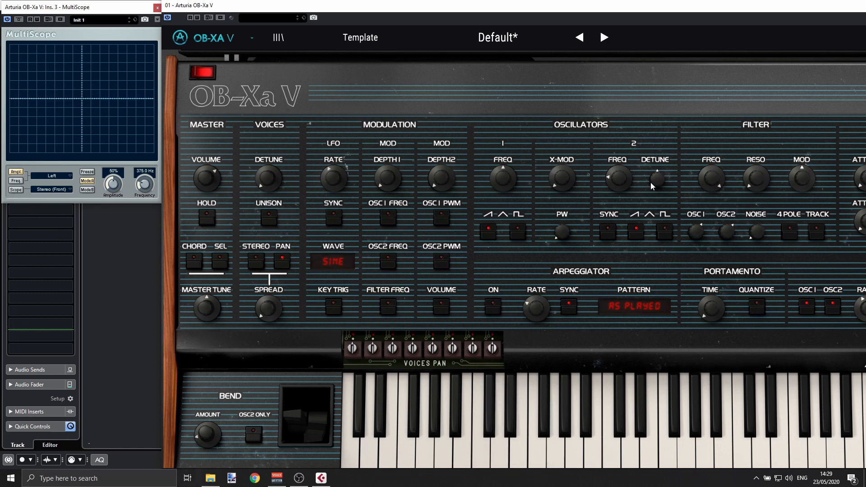
- Try a slight oscillator 2 detune of about -0.056 st and reset the detune to its centre
mouse_move(655, 181)
mouse_move(654, 179)
mouse_down()
mouse_move(654, 169)
mouse_move(654, 187)
mouse_move(654, 169)
mouse_move(654, 187)
mouse_move(654, 179)
mouse_up()
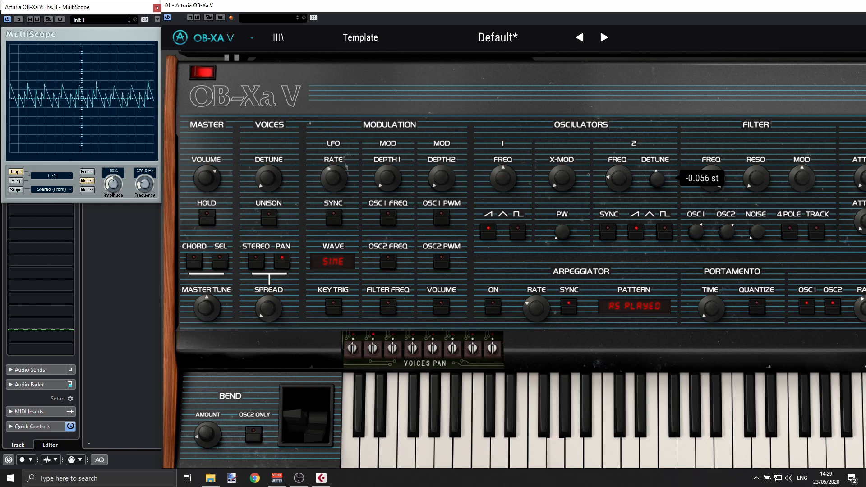
double_click(654, 179)
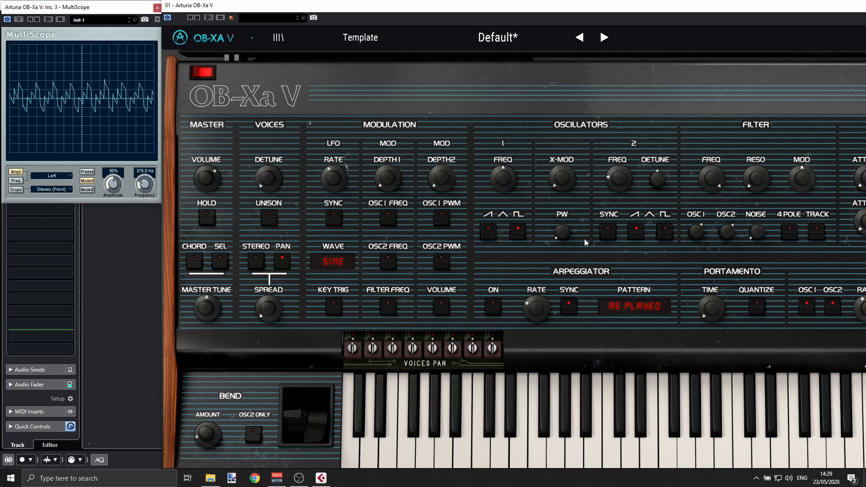
- Lower oscillator 2's level in favour of oscillator 1 and vary the pulse width, trying 69.4 % and resetting it before adding the sawtooth
drag(726, 233, 726, 298)
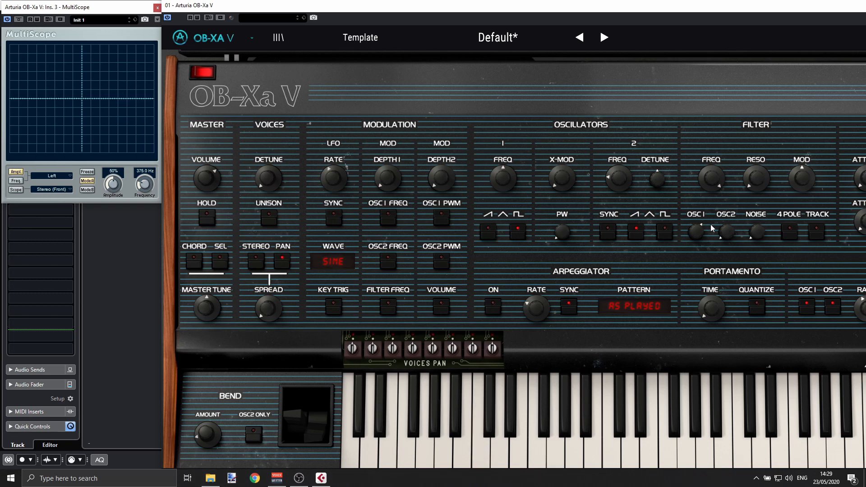
drag(702, 232, 701, 207)
drag(562, 233, 563, 210)
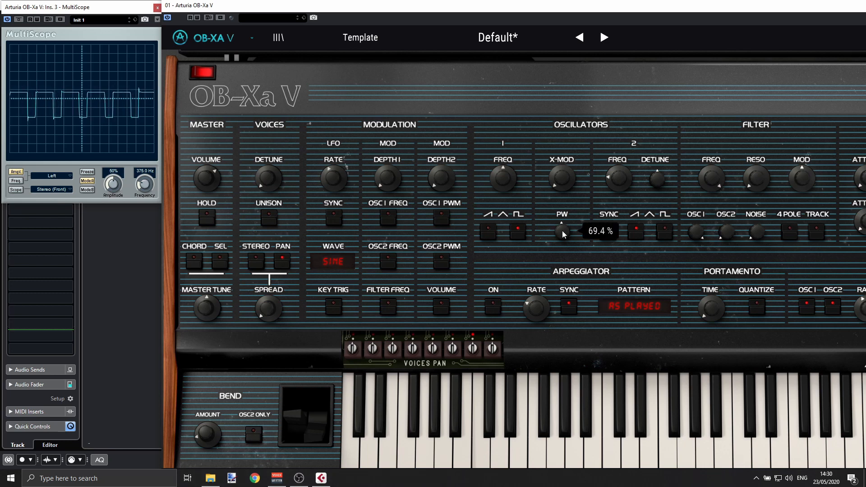
double_click(563, 233)
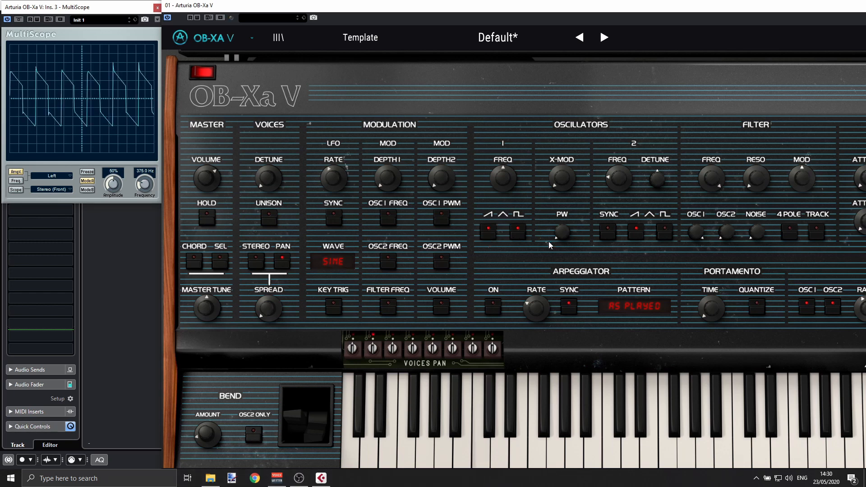
mouse_move(562, 231)
mouse_down()
mouse_move(562, 217)
mouse_move(558, 234)
mouse_up()
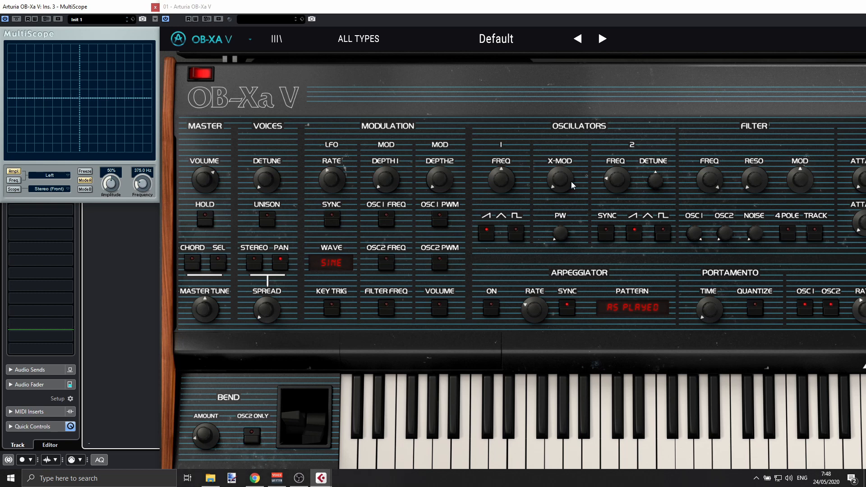
- Try a raised X-Mod amount with oscillator pulse waves switched on, and reset X-Mod to its minimum
mouse_move(571, 182)
mouse_down()
mouse_move(570, 157)
mouse_move(569, 180)
mouse_up()
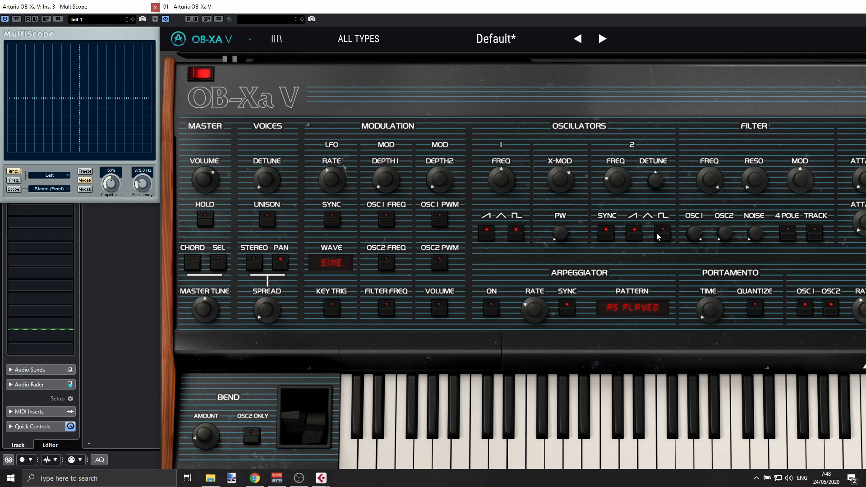
drag(569, 191, 567, 174)
double_click(567, 180)
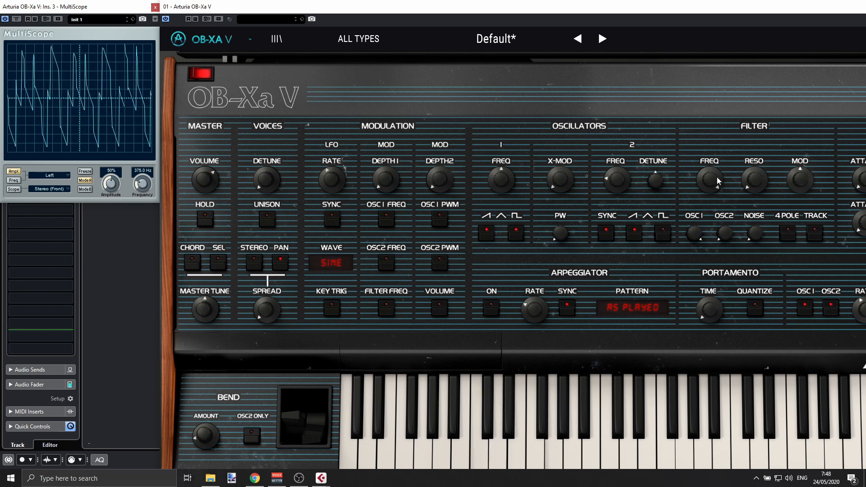
- Lower the filter frequency and raise X-Mod to its maximum with both oscillators using only their pulse waves
mouse_move(716, 176)
mouse_down()
mouse_move(716, 204)
mouse_move(716, 177)
mouse_up()
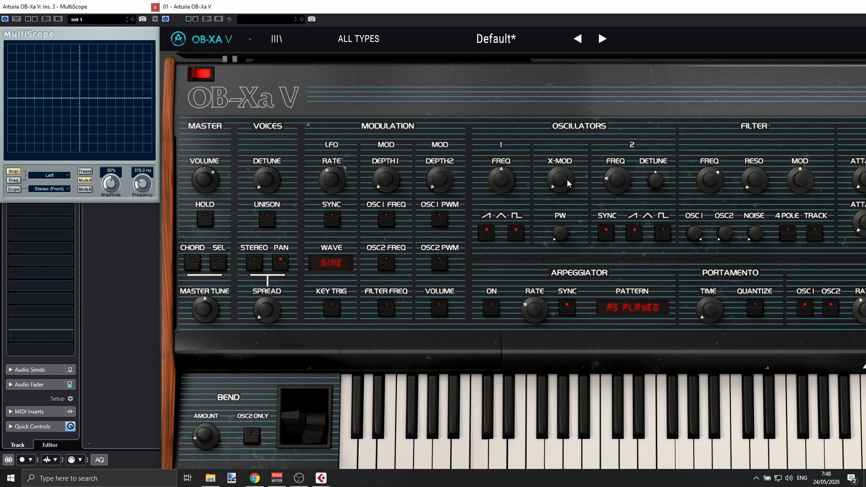
drag(567, 179, 567, 170)
click(485, 231)
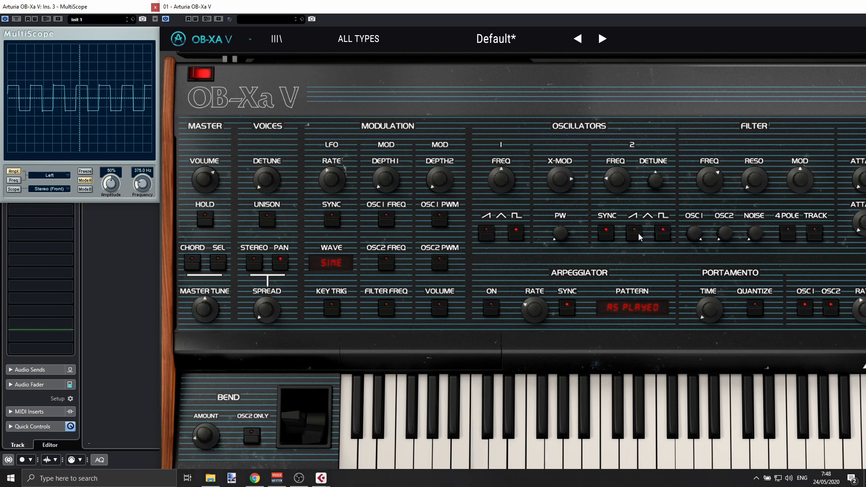
drag(561, 179, 561, 180)
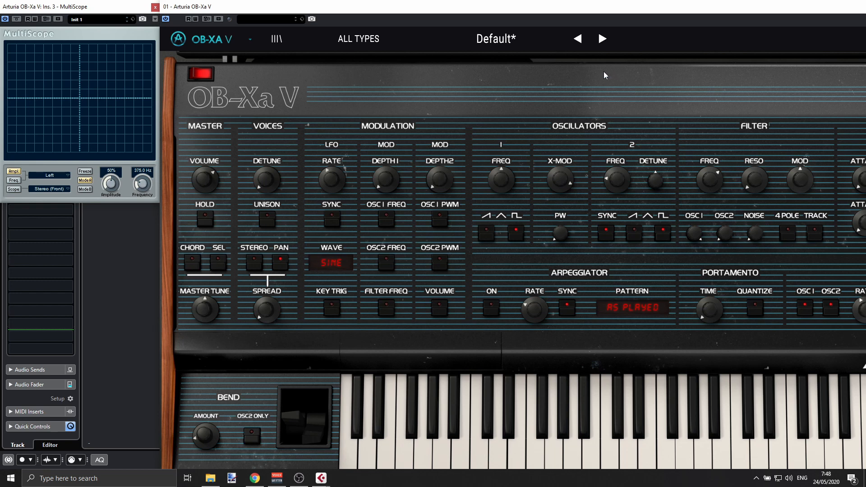
- Bring the envelope section fully into view and increase the loudness envelope's release
drag(633, 9, 474, 9)
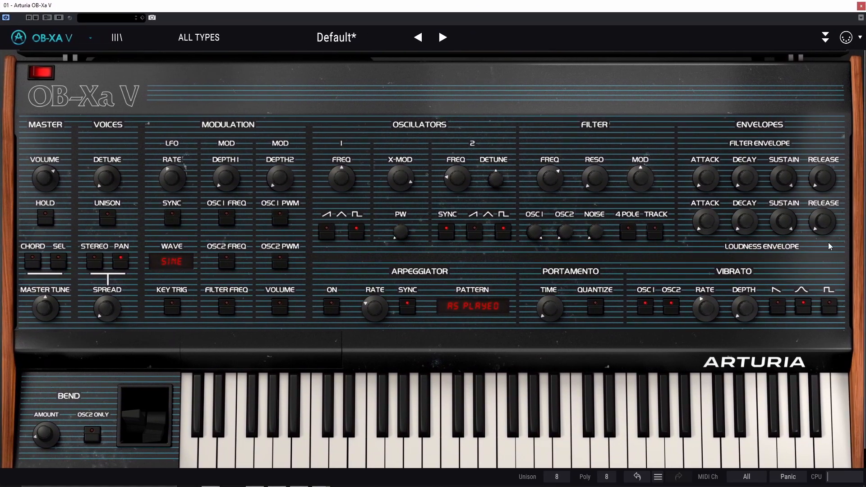
drag(825, 231, 825, 198)
scroll(704, 226, up, 10)
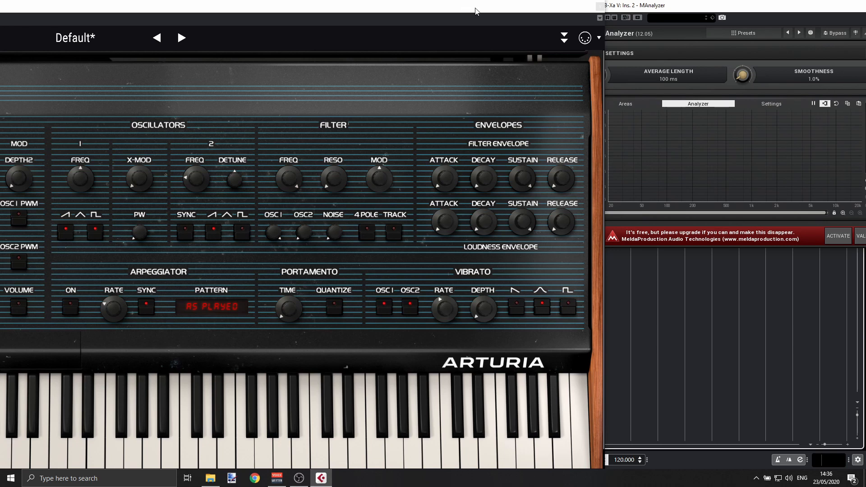
- Lower the filter frequency to about 120.2 Hz and raise the filter resonance
drag(296, 175, 296, 239)
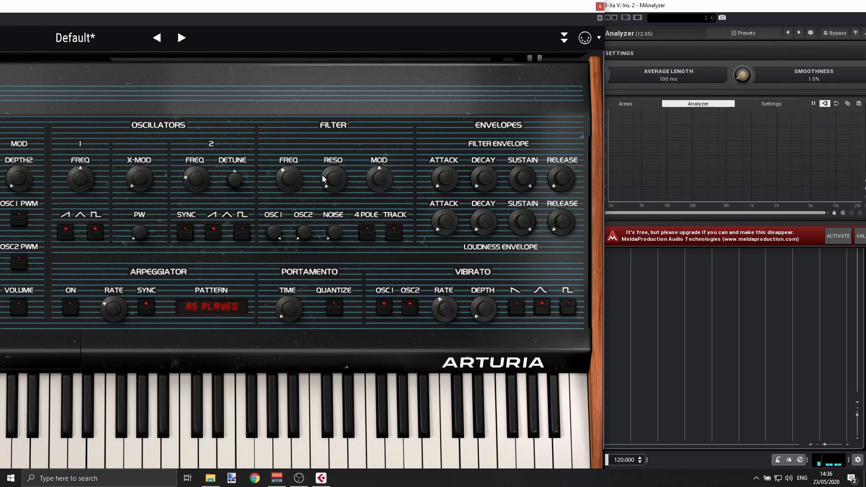
drag(333, 178, 334, 140)
mouse_move(291, 169)
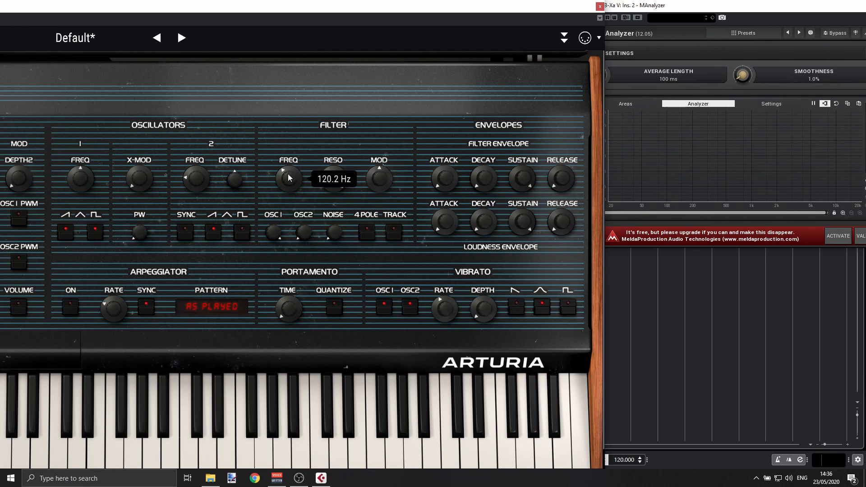
- Try a higher filter frequency with resonance at maximum, and lower the frequency again
drag(289, 175, 288, 166)
drag(288, 166, 288, 159)
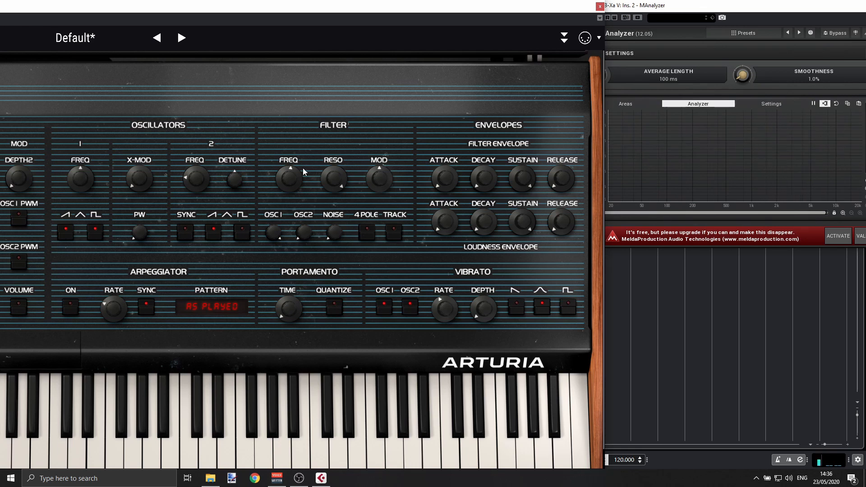
drag(330, 177, 330, 177)
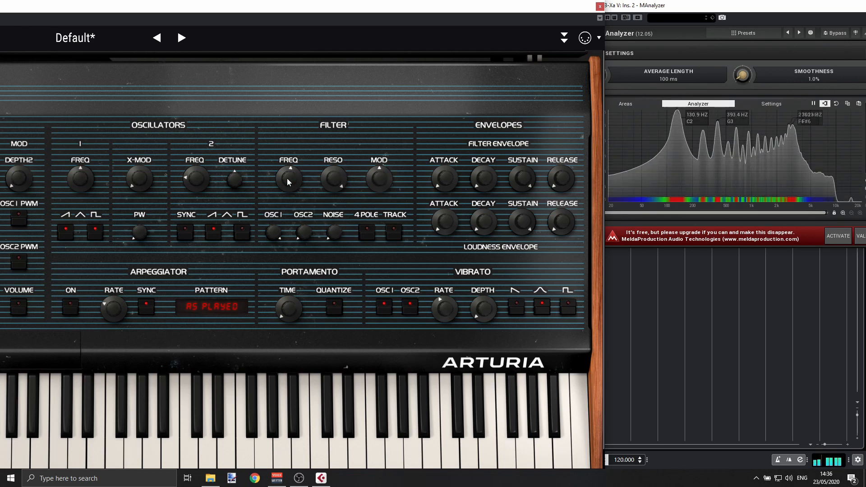
mouse_move(287, 182)
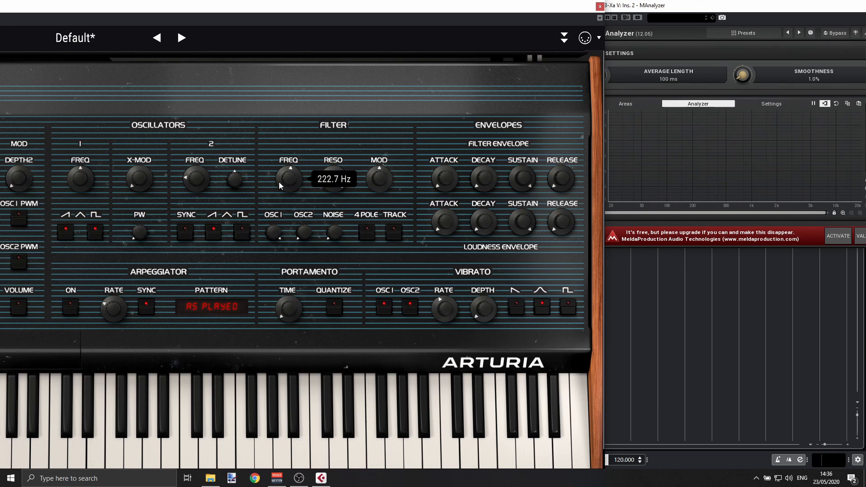
mouse_move(292, 183)
mouse_down()
mouse_move(292, 207)
mouse_move(292, 183)
mouse_up()
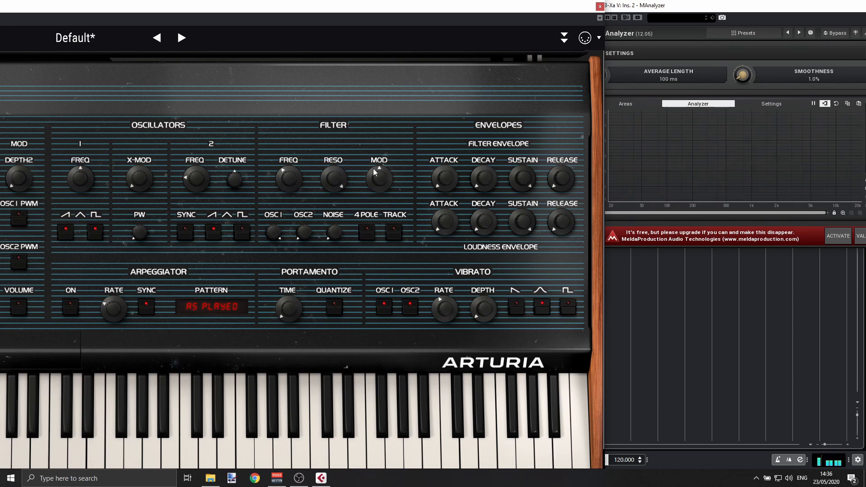
- Mix noise into the filter section, raise the filter frequency, and reduce the noise level to about its midpoint
mouse_move(379, 175)
mouse_move(273, 227)
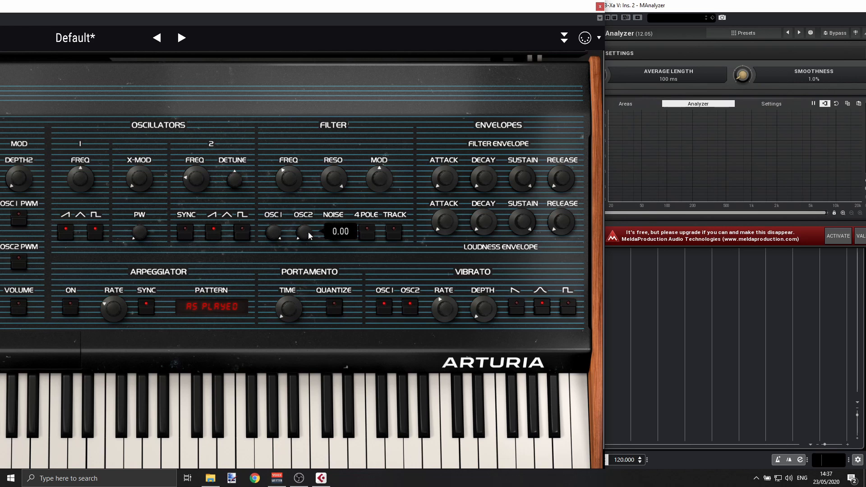
mouse_move(334, 240)
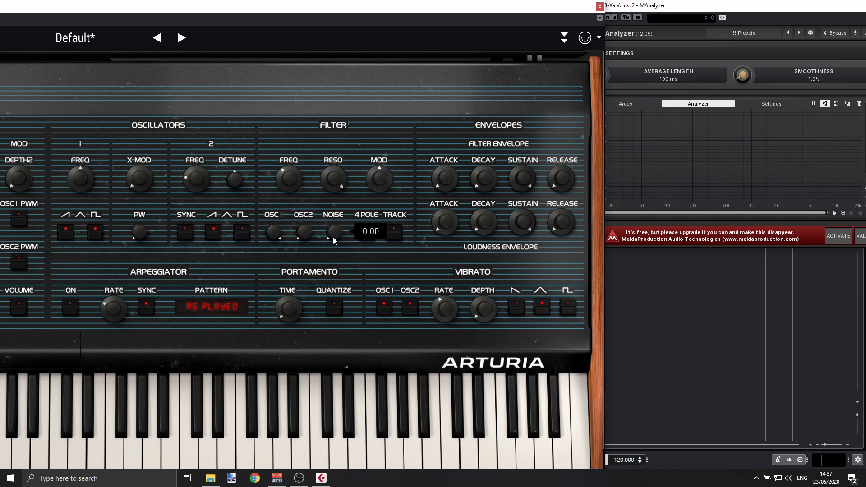
drag(333, 237, 333, 213)
drag(289, 179, 290, 169)
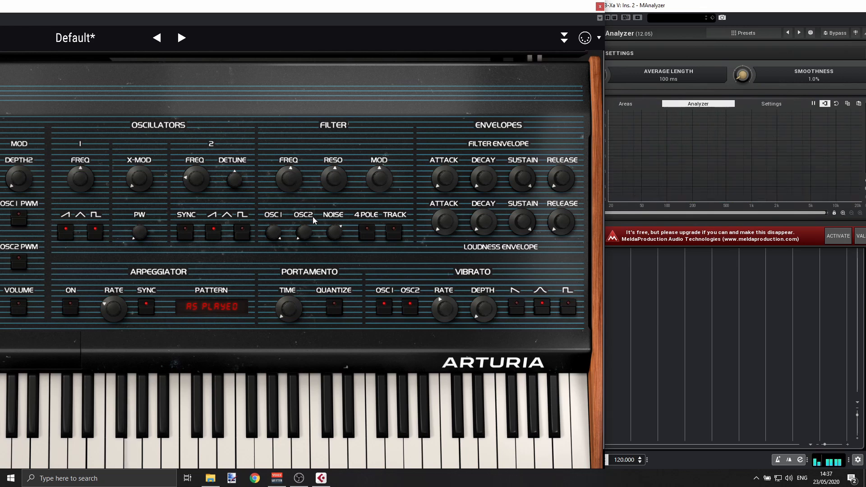
drag(334, 232, 334, 242)
- Compare the filter with 4 Pole mode on and off, leave it on, and switch the filter's keyboard tracking off
click(369, 231)
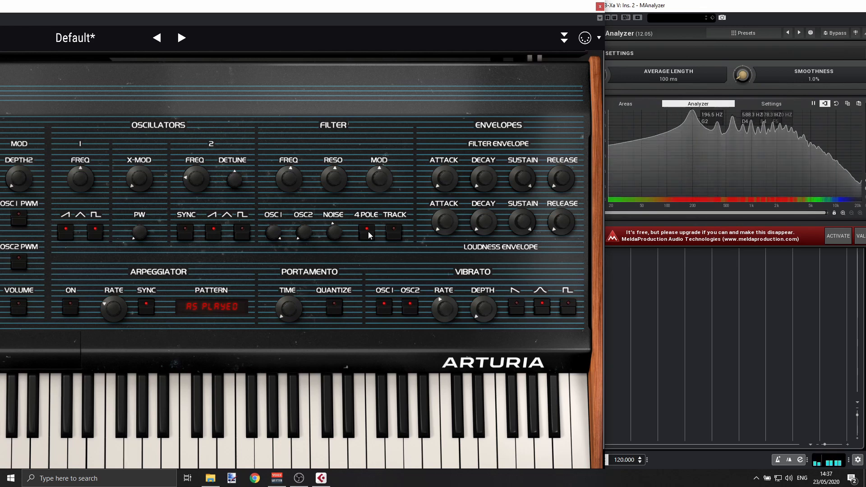
click(368, 232)
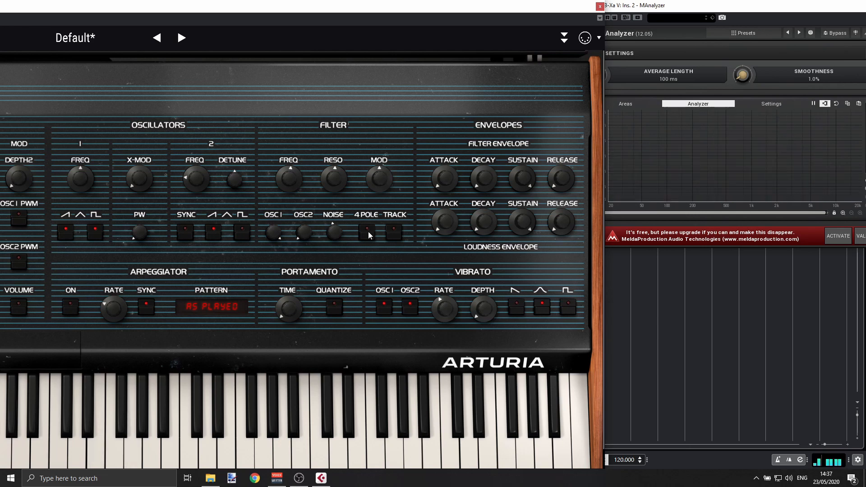
click(369, 231)
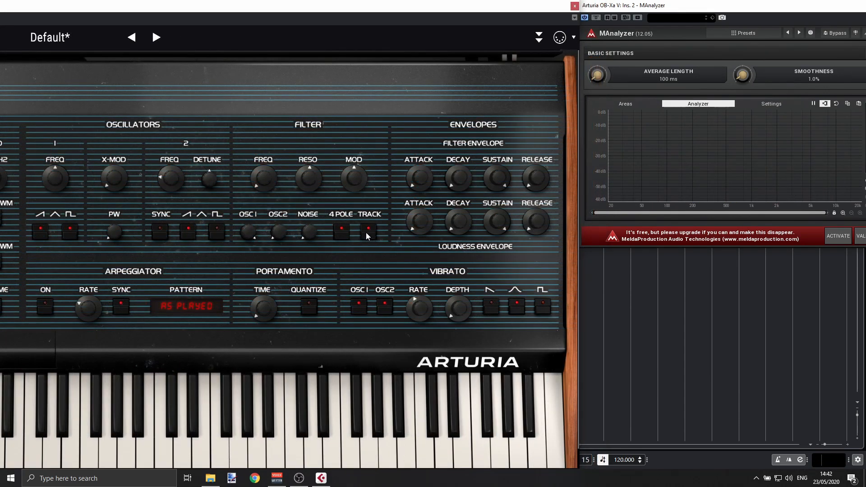
mouse_move(272, 185)
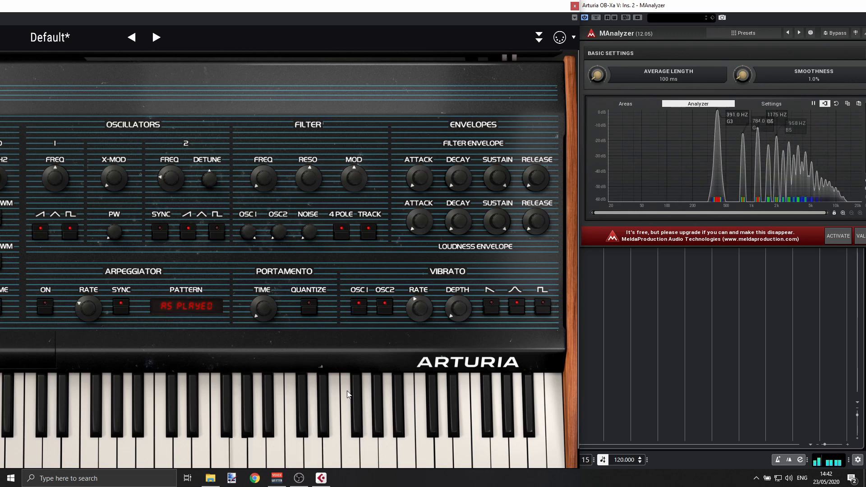
click(370, 232)
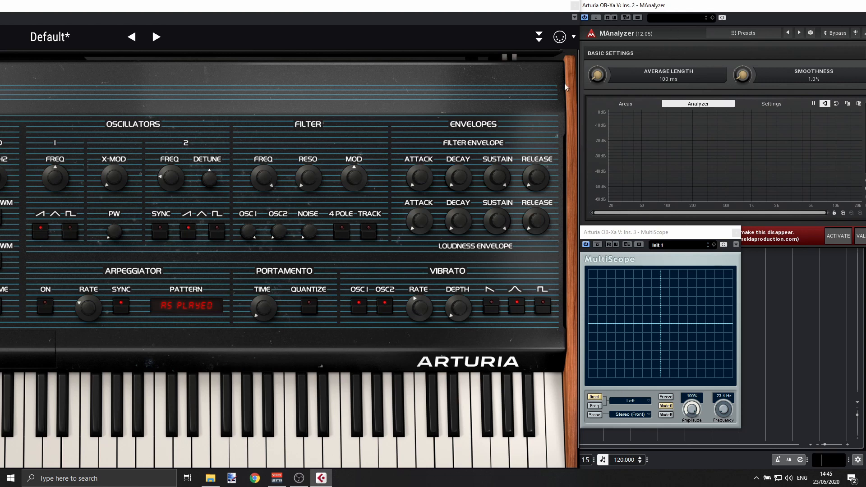
- Set the loudness envelope's attack to 615 ms and lengthen it further to 1.010 s
drag(422, 219, 422, 177)
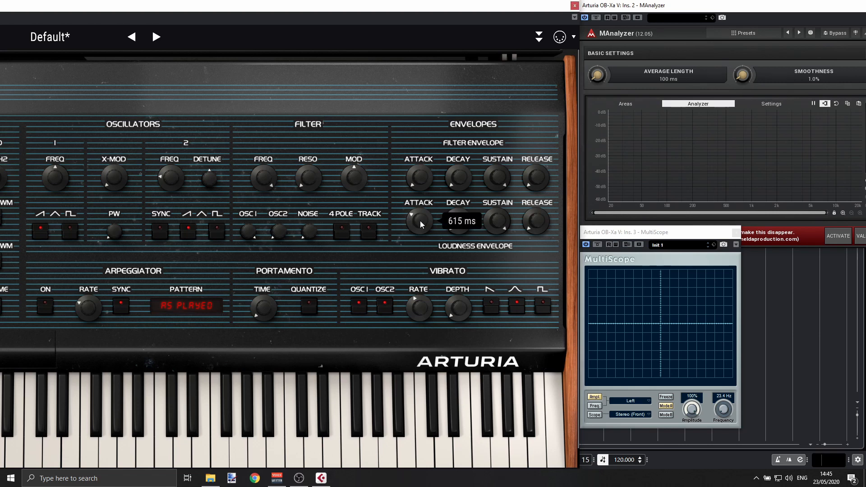
mouse_move(421, 224)
mouse_down()
mouse_move(421, 238)
mouse_move(421, 224)
mouse_up()
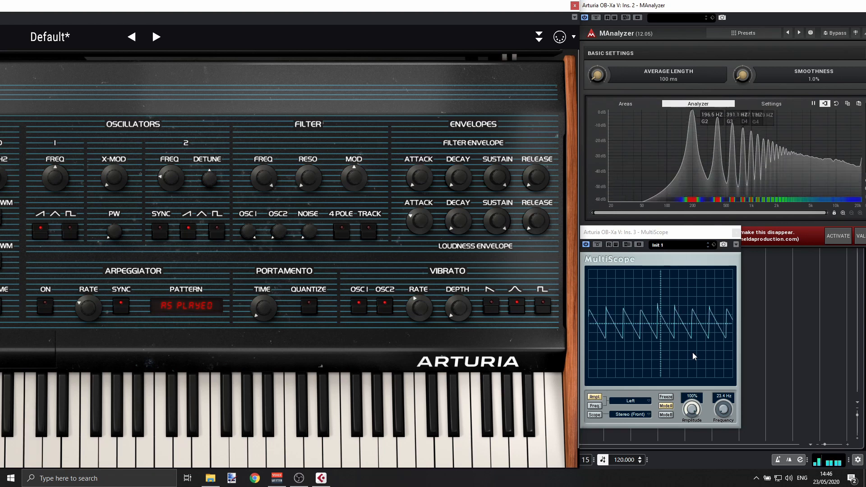
drag(420, 220, 419, 204)
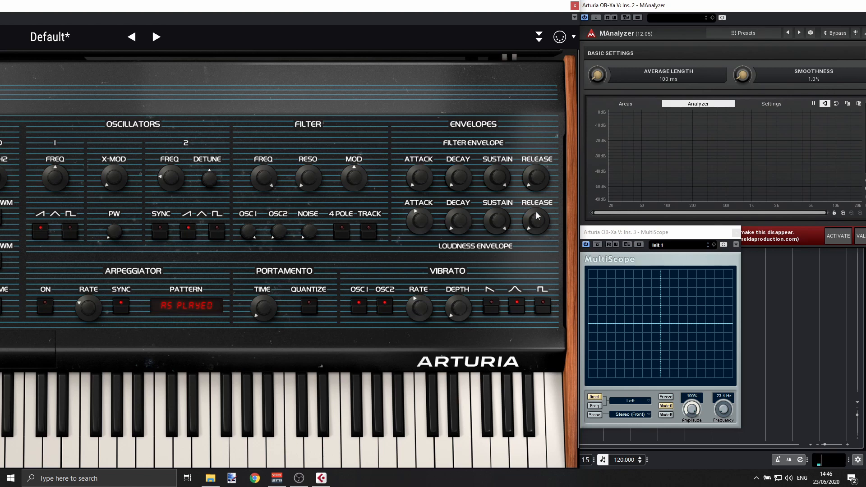
- Raise the loudness envelope's release to about the middle of its range
mouse_move(533, 220)
mouse_move(418, 227)
drag(526, 220, 526, 174)
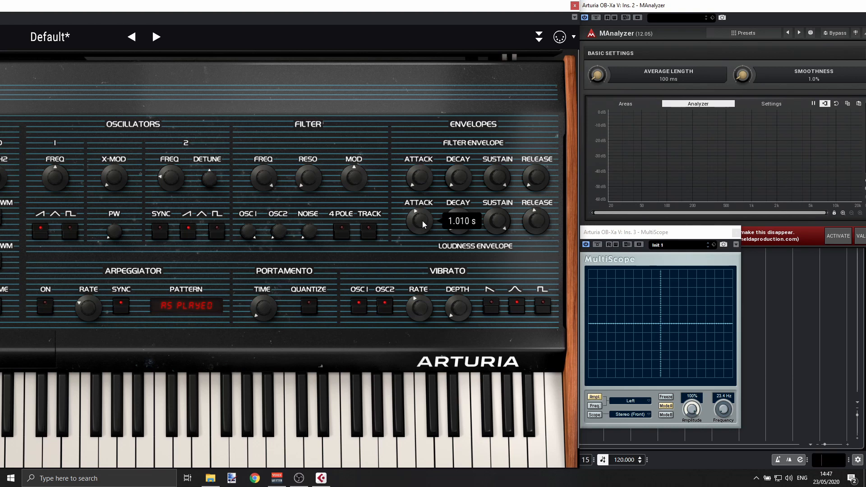
mouse_move(546, 221)
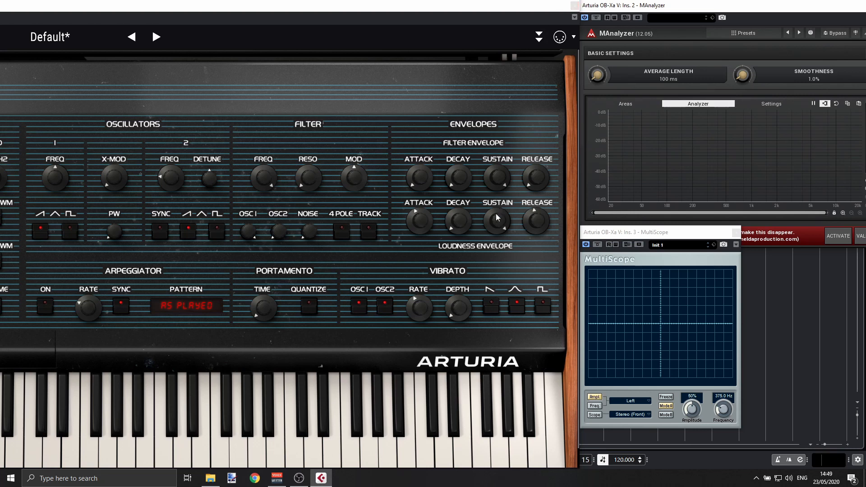
- Set the loudness envelope's sustain to 0.500 and its decay to 498 ms
drag(497, 216, 496, 269)
mouse_move(496, 215)
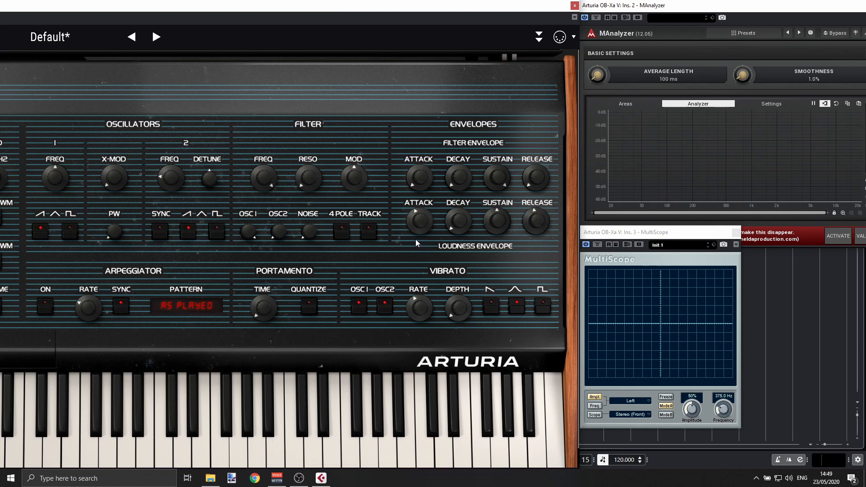
mouse_move(421, 231)
mouse_move(497, 225)
drag(464, 224, 464, 189)
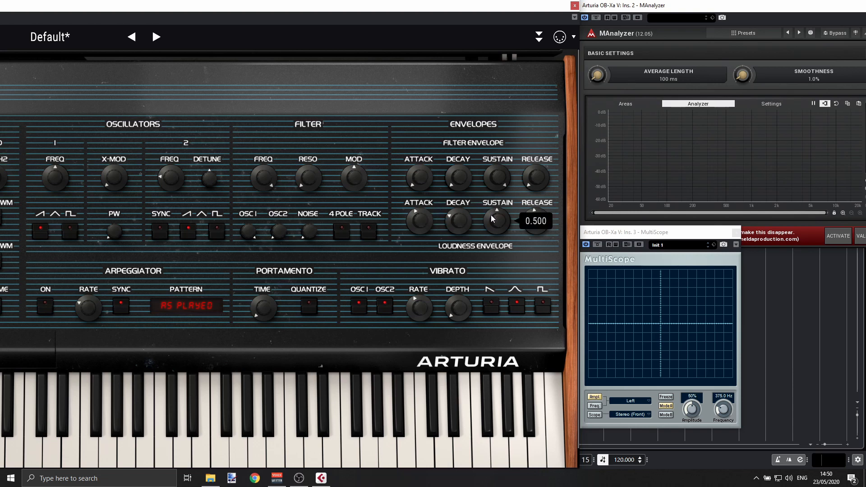
mouse_move(459, 221)
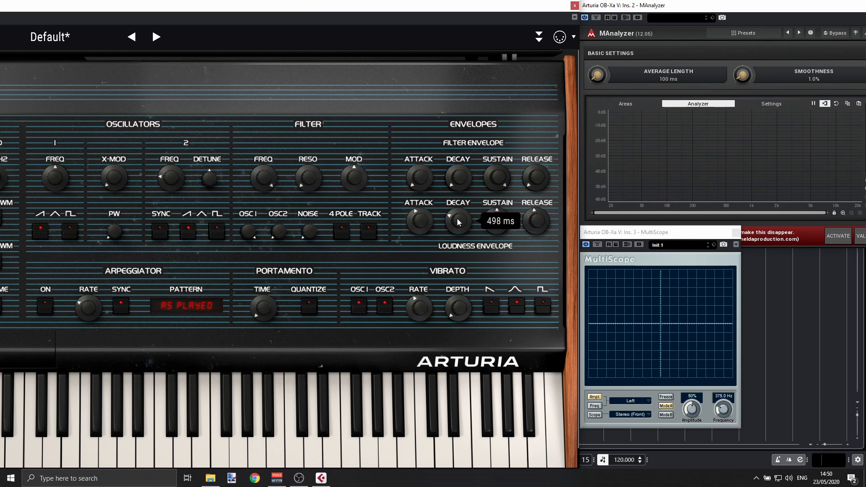
mouse_move(536, 226)
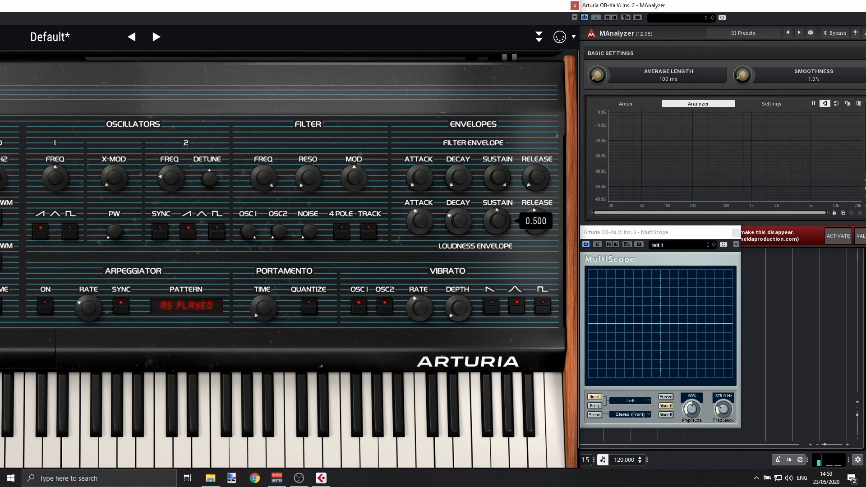
- Lower the loudness envelope's sustain well below half and return its attack to the minimum
drag(503, 225, 503, 265)
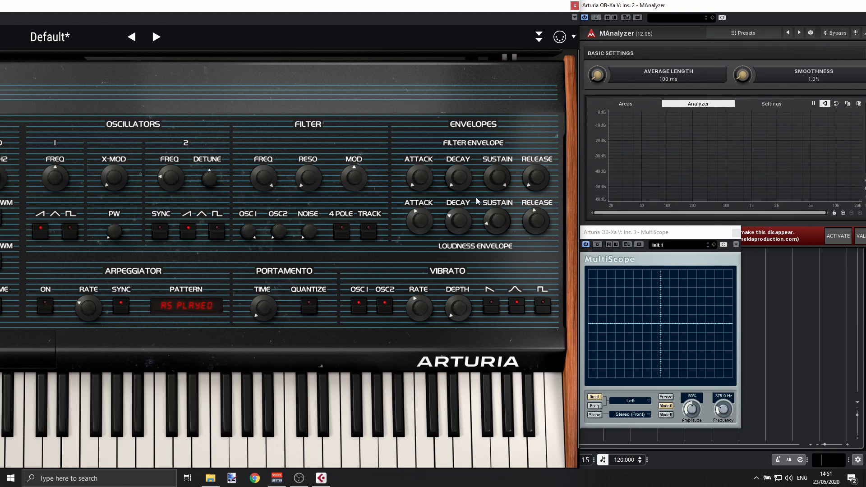
mouse_move(486, 220)
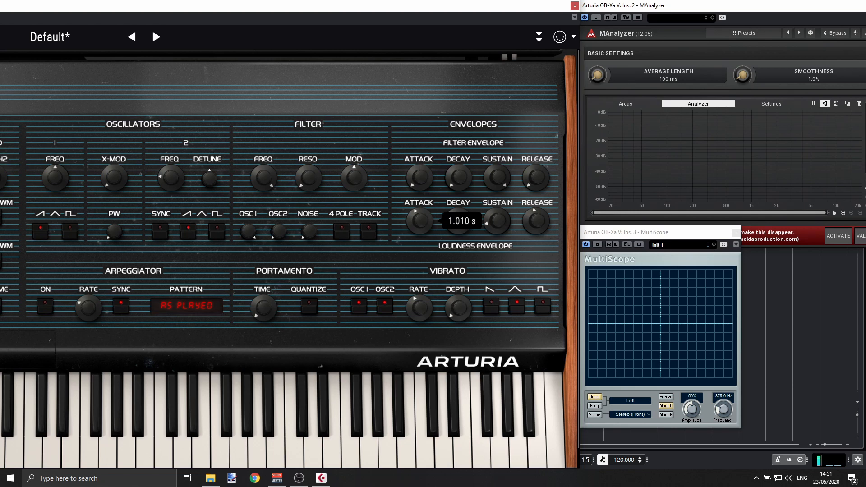
drag(428, 222, 429, 264)
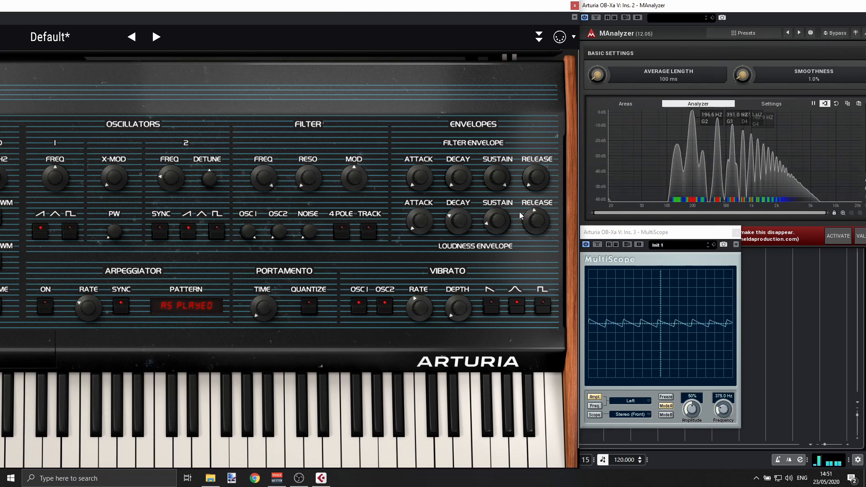
- Shorten the loudness envelope's release to 603 ms, set its decay to 1.040 s, and shorten the release further
drag(533, 218, 532, 222)
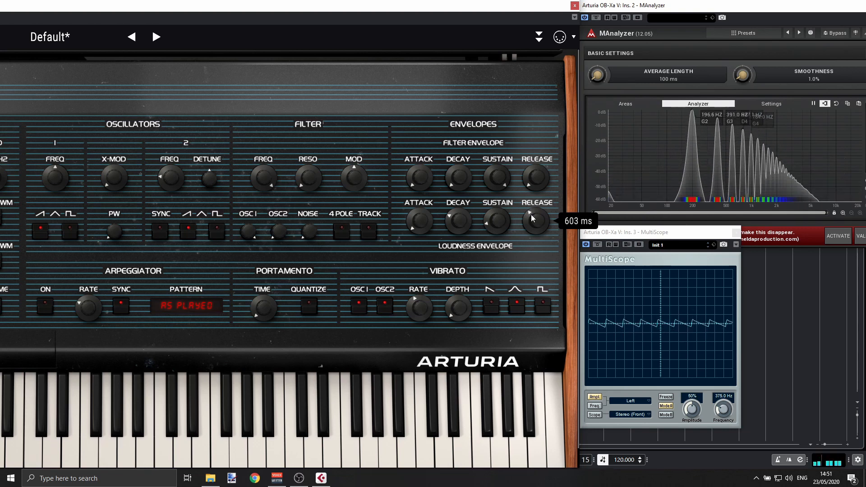
mouse_move(470, 218)
mouse_down()
mouse_move(470, 238)
mouse_move(470, 221)
mouse_up()
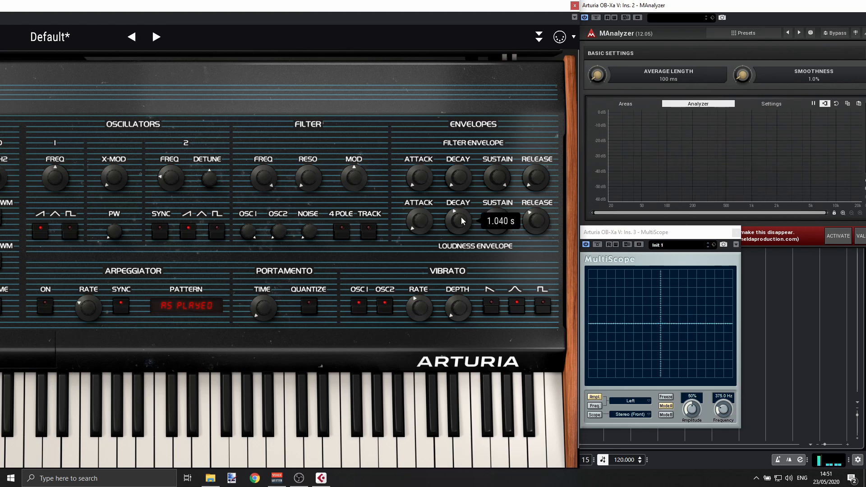
drag(536, 219, 536, 224)
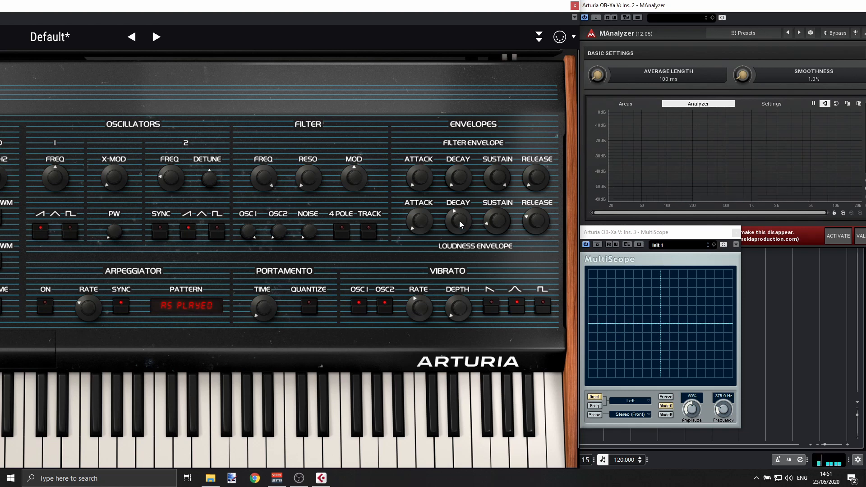
- Add oscillator 1's pulse wave and reshape the loudness envelope with a longer attack, minimum decay and higher sustain
click(218, 228)
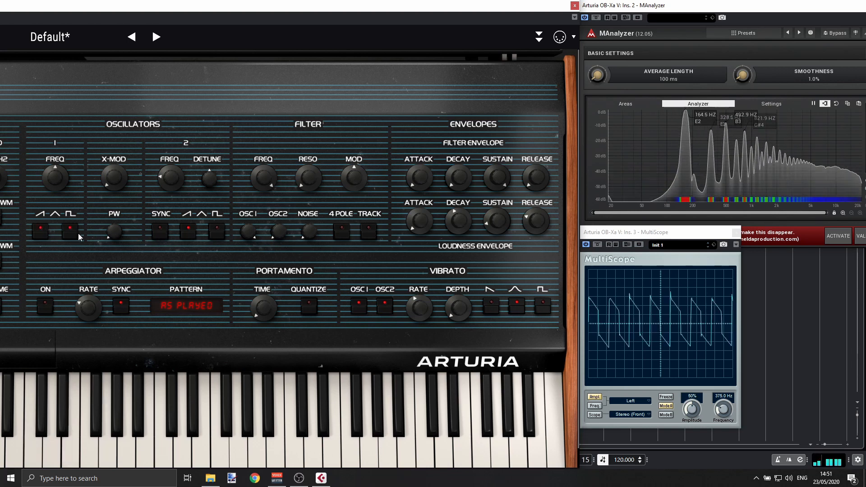
drag(458, 221, 458, 241)
drag(498, 216, 498, 198)
mouse_move(499, 217)
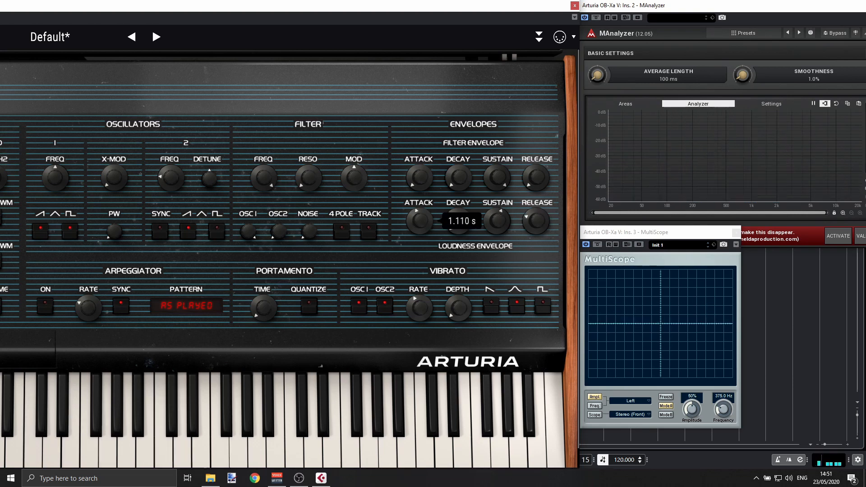
drag(458, 220, 419, 235)
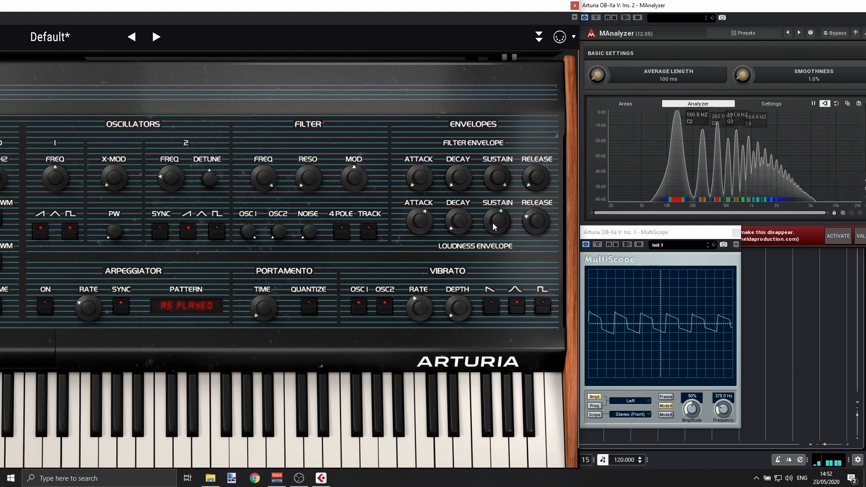
- Lengthen the loudness envelope's release and decay, and raise its attack further
drag(531, 225, 531, 217)
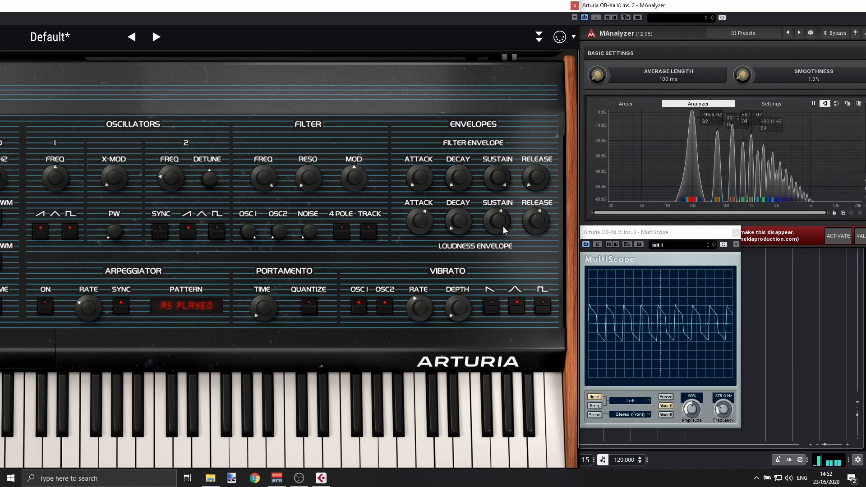
mouse_move(504, 225)
drag(456, 224, 491, 215)
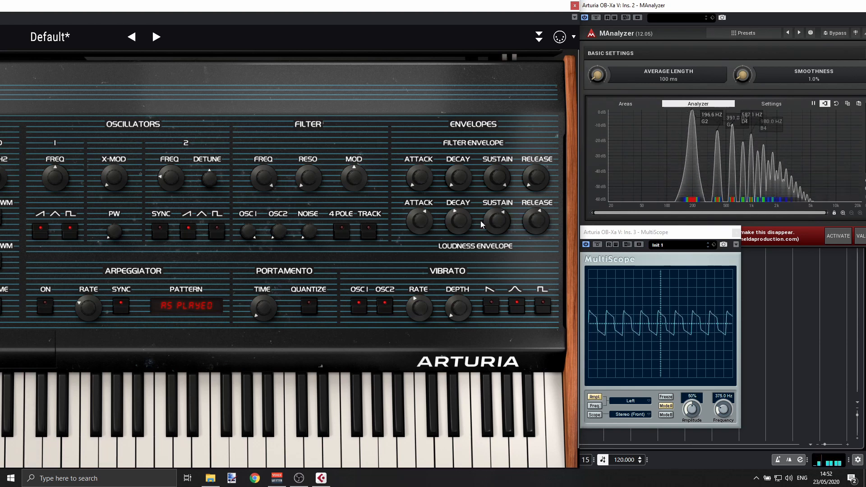
drag(429, 226, 431, 220)
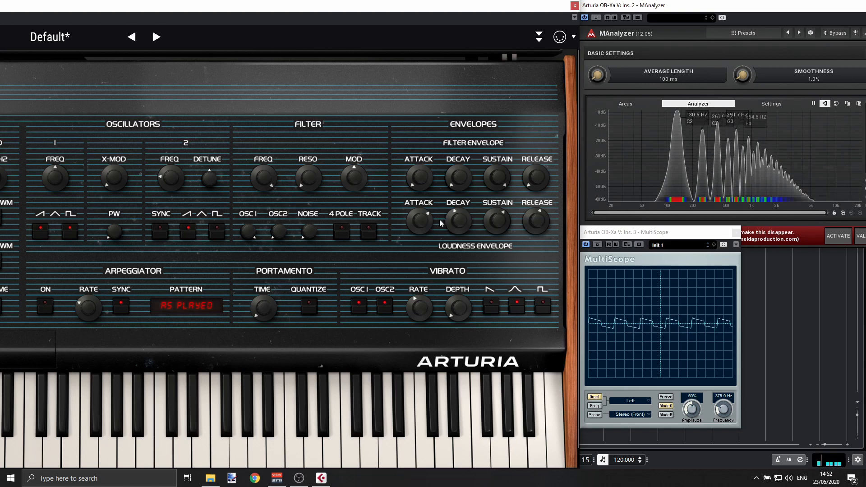
- Bring the whole synth panel into view, switch on Unison and raise the voice detune
drag(461, 9, 748, 10)
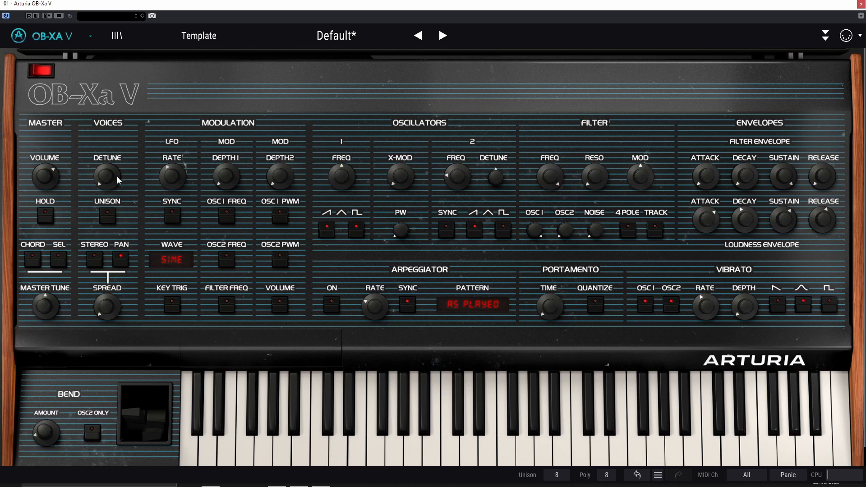
click(108, 216)
drag(110, 188, 109, 171)
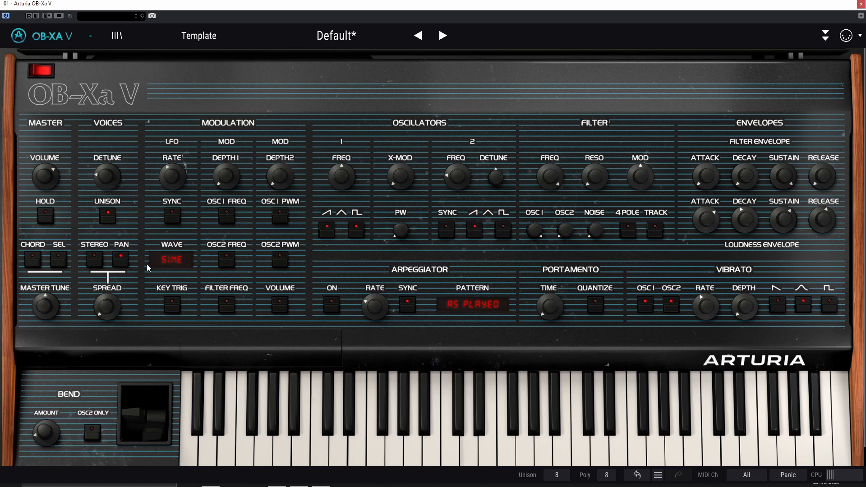
- Switch the voices to Stereo mode and raise the stereo spread
click(88, 255)
drag(107, 306, 106, 299)
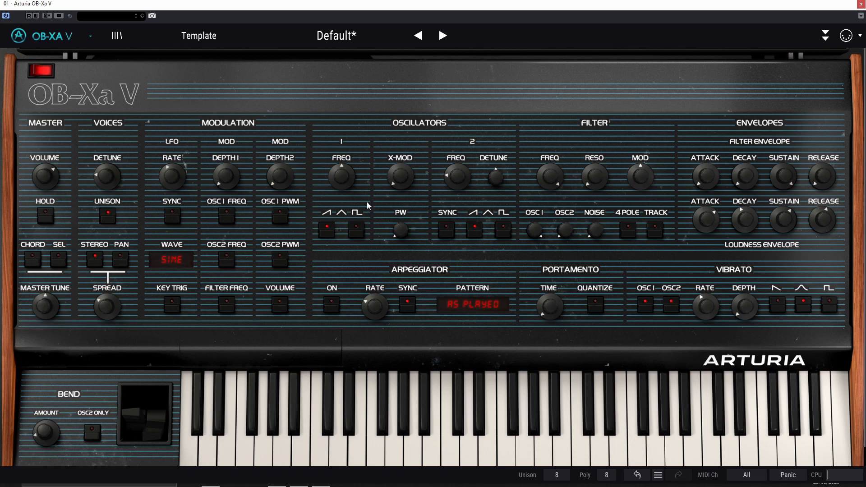
- Raise oscillator 2's level in the filter section and set the noise level to 0.104
scroll(397, 231, up, 3)
scroll(569, 231, up, 5)
scroll(596, 231, up, 2)
scroll(601, 235, down, 2)
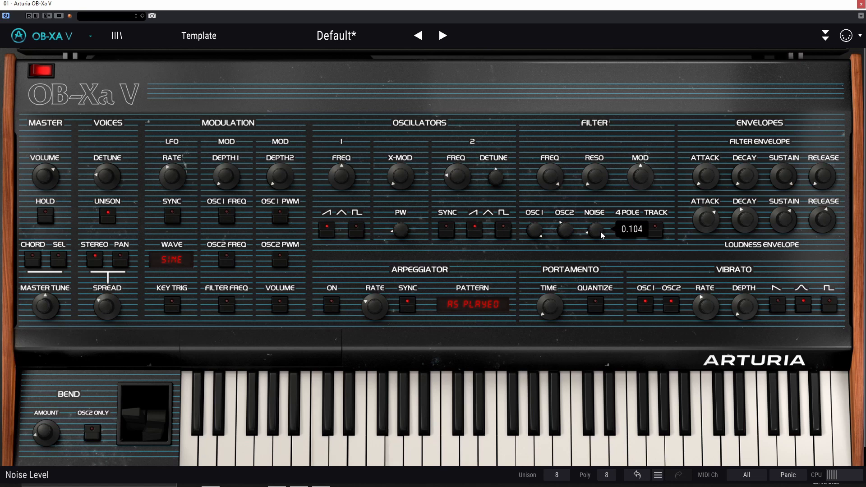
- Shorten the loudness envelope's attack and decay to their minimum
scroll(710, 230, down, 4)
scroll(706, 219, down, 5)
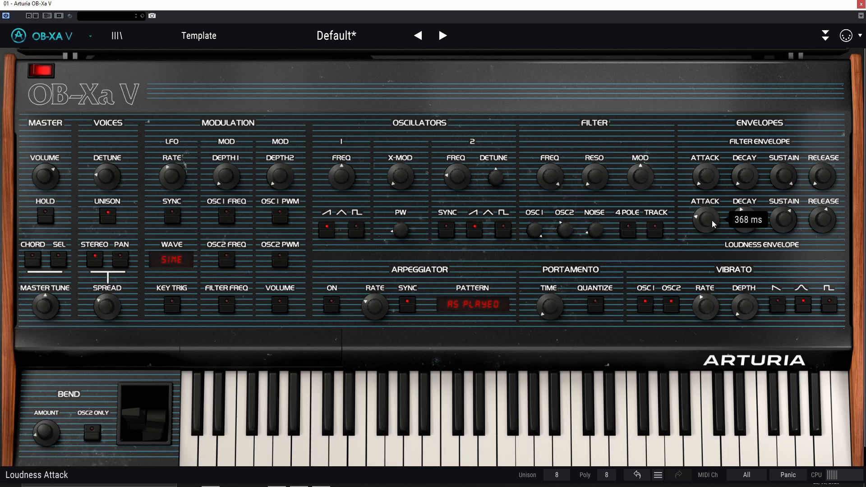
scroll(744, 220, down, 3)
drag(746, 217, 745, 253)
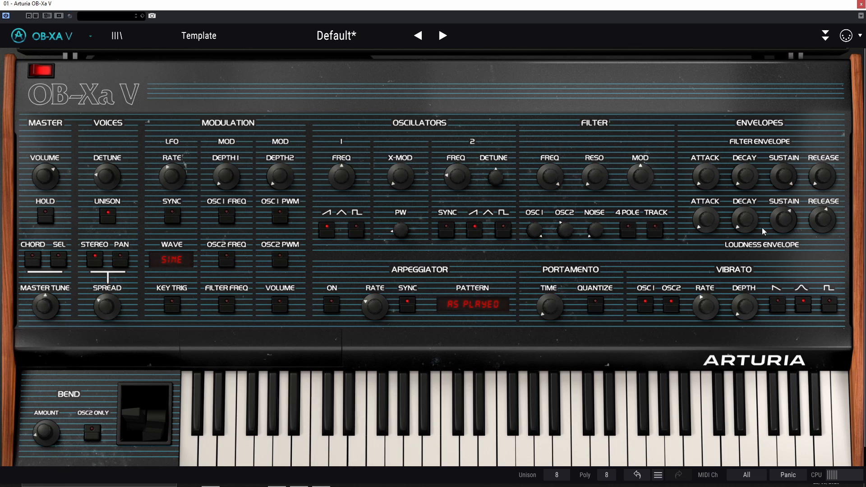
mouse_move(758, 230)
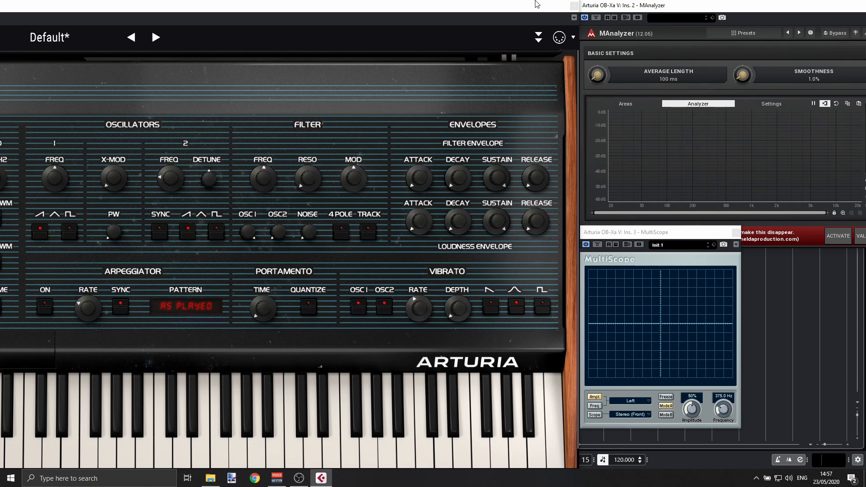
- Raise the filter resonance, adjust the cutoff frequency, and lengthen the filter envelope's attack
mouse_move(270, 181)
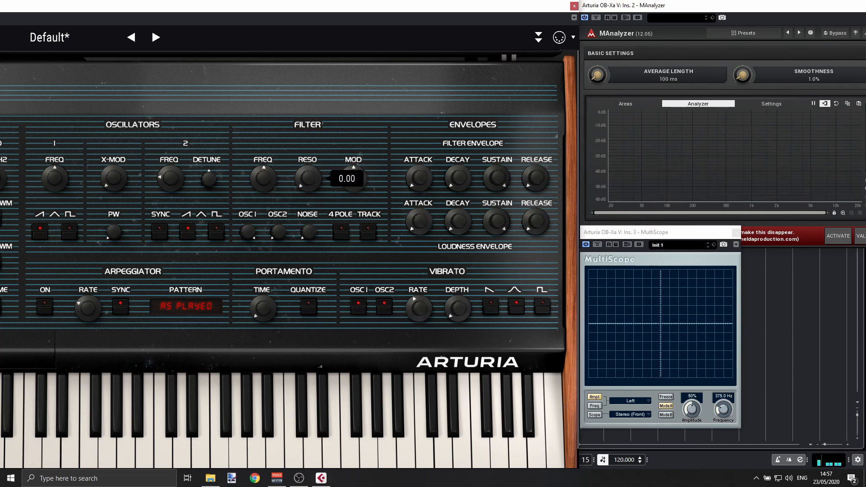
drag(308, 179, 308, 150)
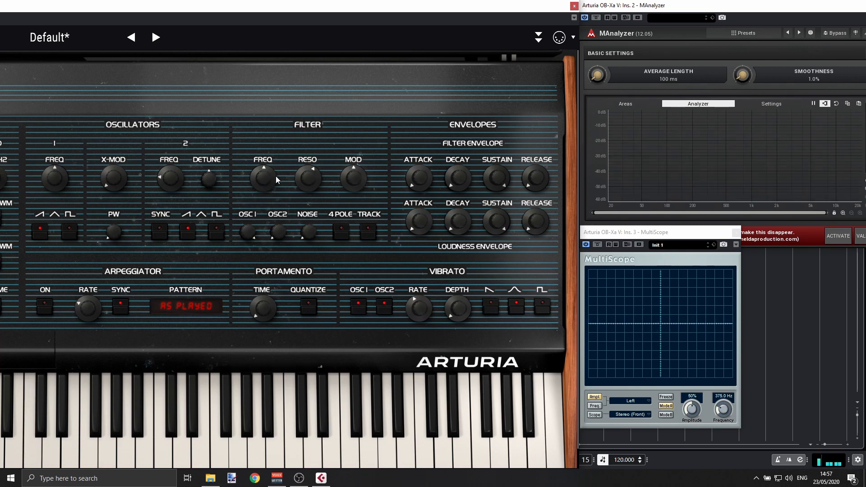
mouse_move(263, 178)
mouse_down()
mouse_move(264, 198)
mouse_move(264, 170)
mouse_move(273, 189)
mouse_up()
drag(423, 182, 423, 164)
drag(265, 178, 264, 183)
drag(416, 183, 416, 166)
mouse_move(267, 183)
- Lengthen the filter envelope's release and set the loudness envelope's release to 1.030 s
mouse_move(538, 183)
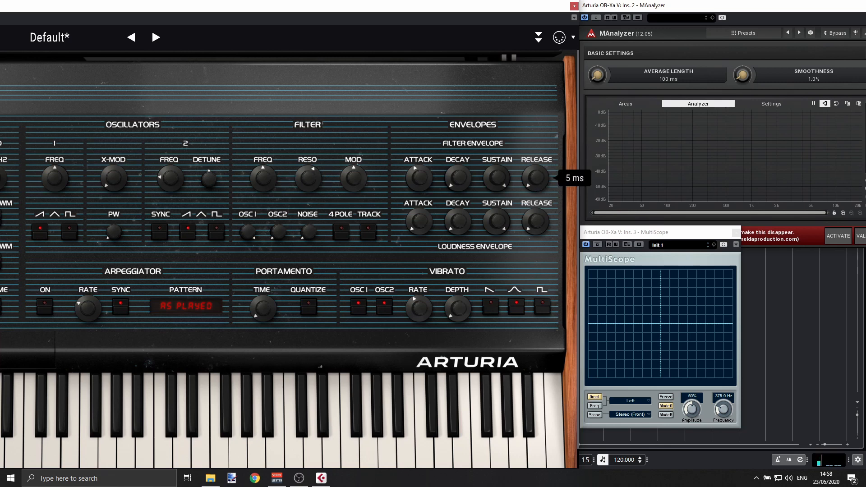
scroll(537, 183, up, 10)
scroll(538, 184, up, 1)
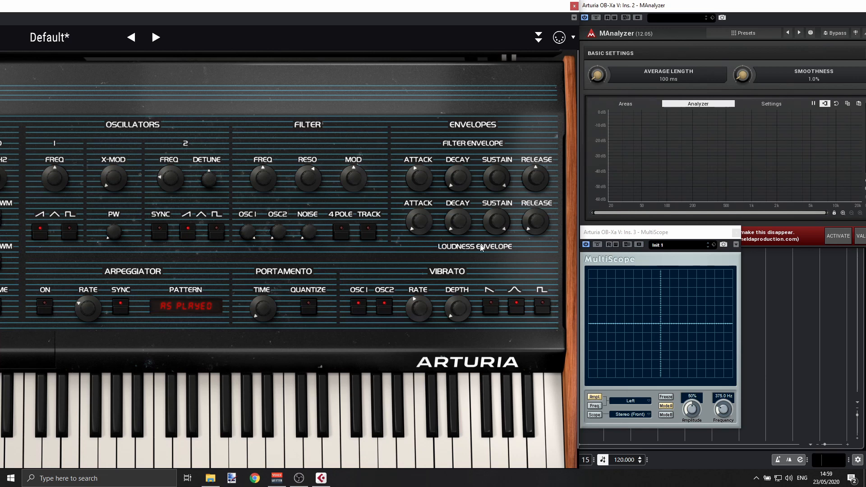
drag(528, 225, 528, 200)
mouse_move(527, 227)
mouse_move(492, 174)
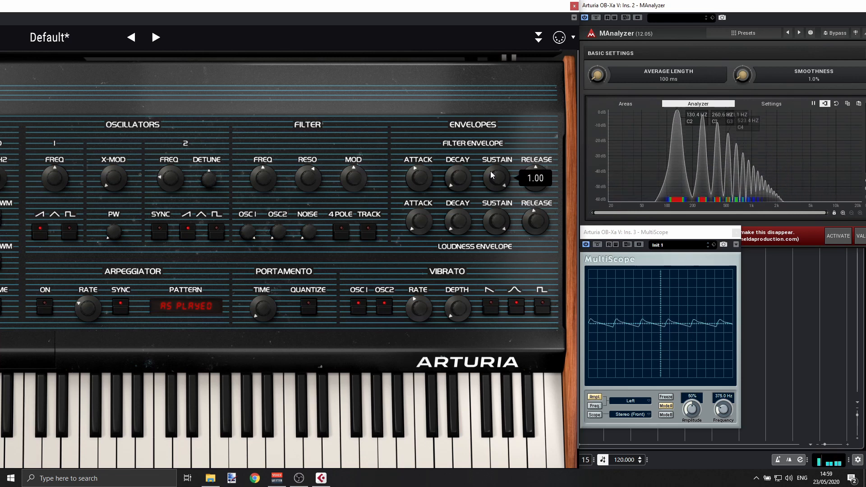
mouse_move(529, 211)
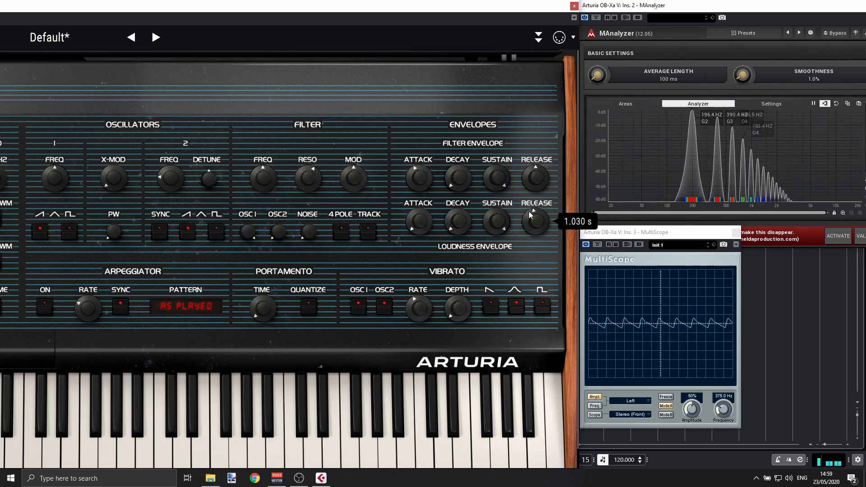
- Raise the filter resonance to maximum and shorten the filter envelope's attack
drag(306, 181, 306, 143)
mouse_move(308, 179)
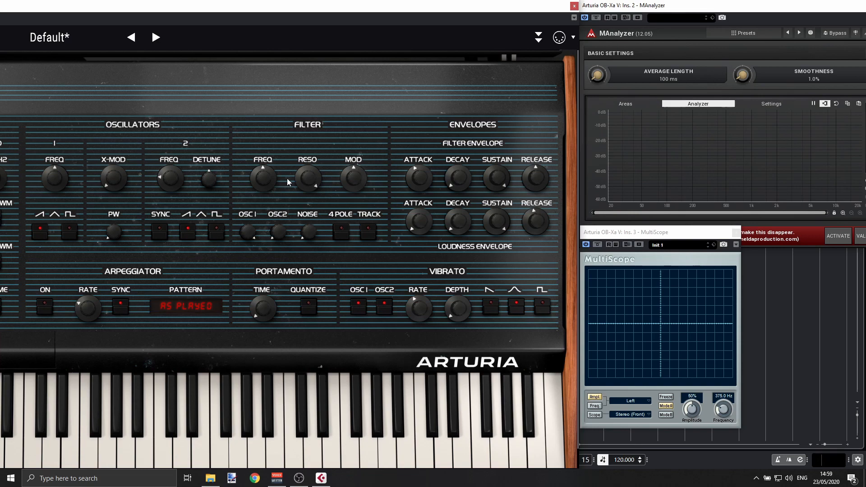
drag(419, 178, 419, 212)
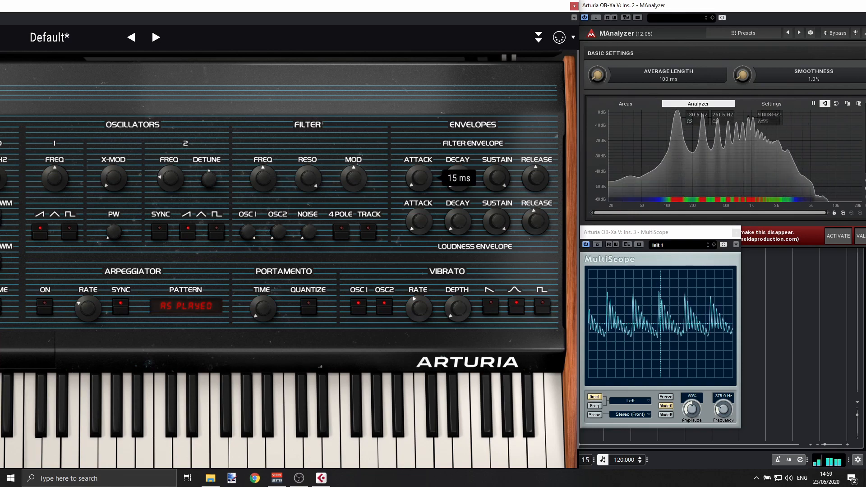
mouse_move(421, 181)
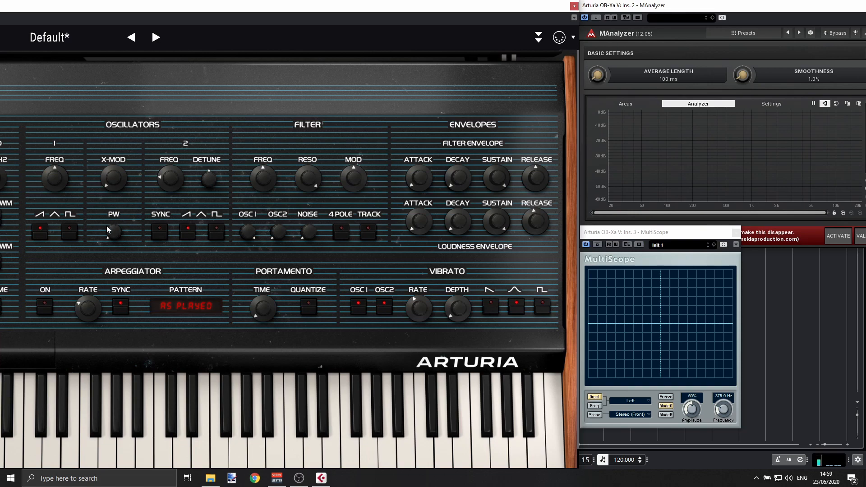
- Try oscillator 1 with sawtooth and pulse together, with pulse alone, and with both waves off
click(77, 229)
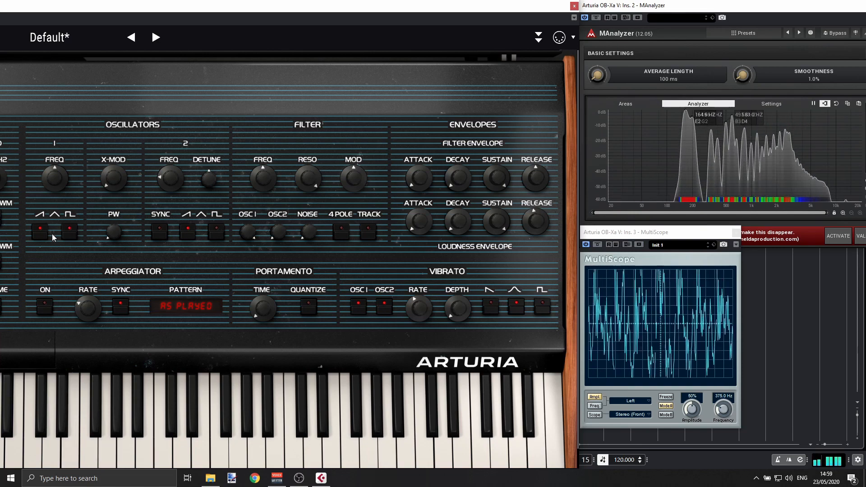
click(40, 230)
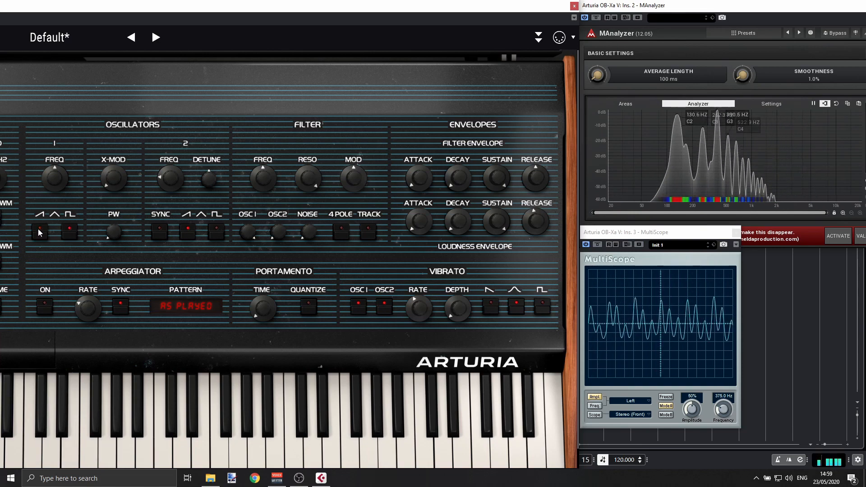
click(72, 232)
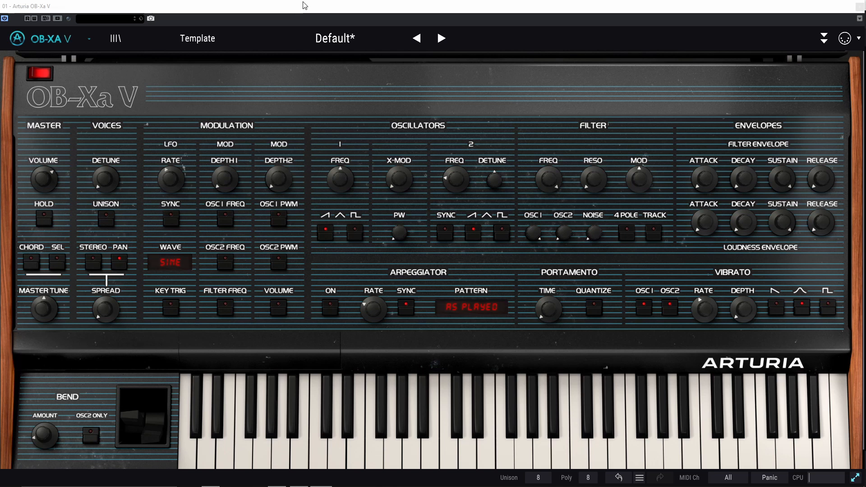
- Switch on the arpeggiator, turn off its tempo sync, raise the rate, and restore sync
click(331, 308)
mouse_move(373, 309)
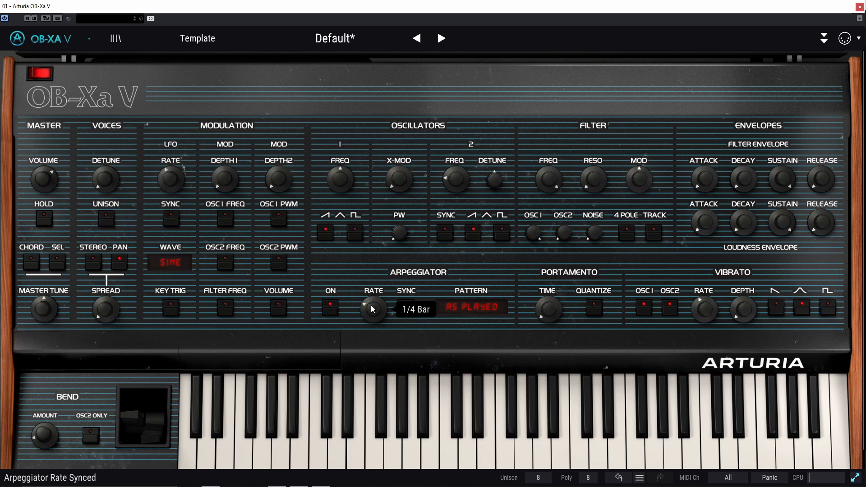
click(412, 306)
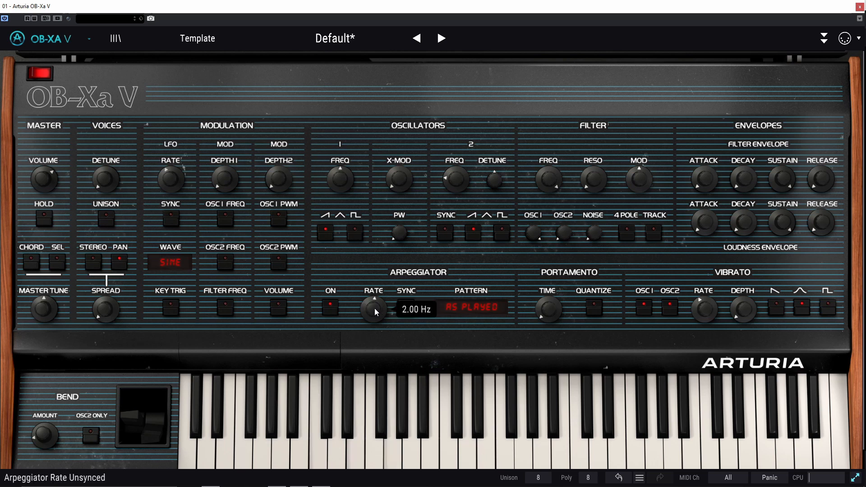
mouse_move(375, 309)
mouse_down()
mouse_move(374, 281)
mouse_move(374, 318)
mouse_move(374, 299)
mouse_up()
click(405, 307)
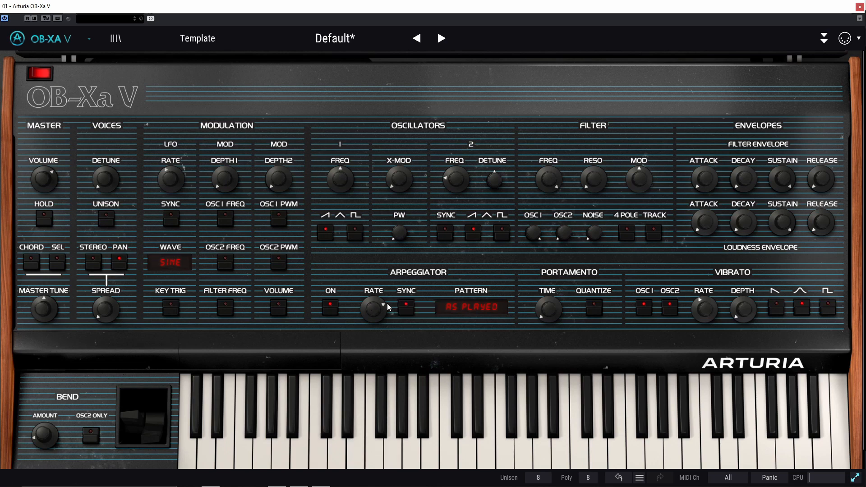
- Set the arpeggiator pattern to Up and lower the synced arpeggiator rate
click(472, 308)
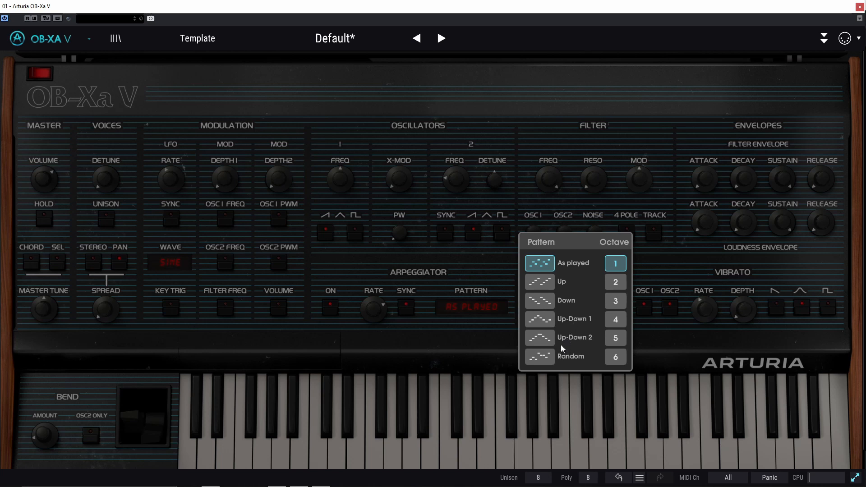
click(538, 283)
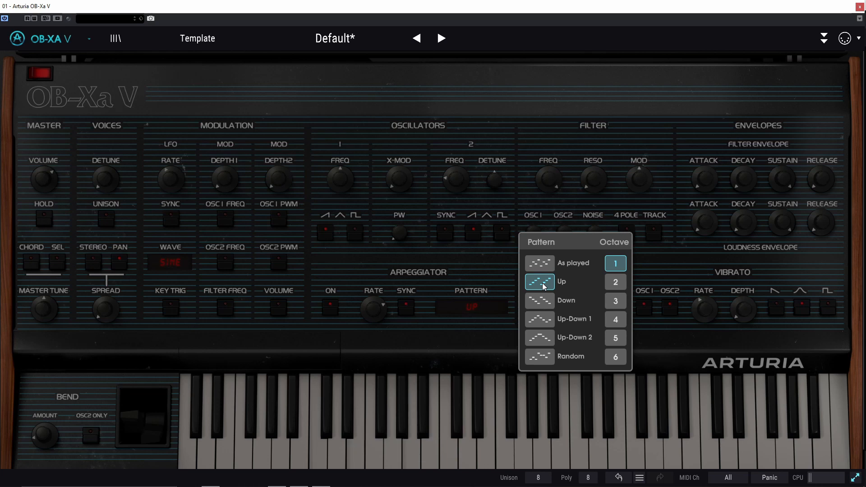
click(409, 300)
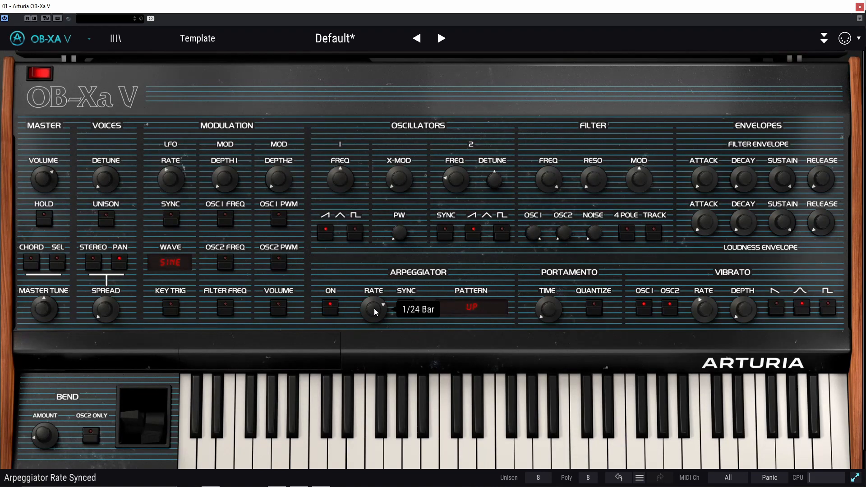
drag(377, 309, 376, 327)
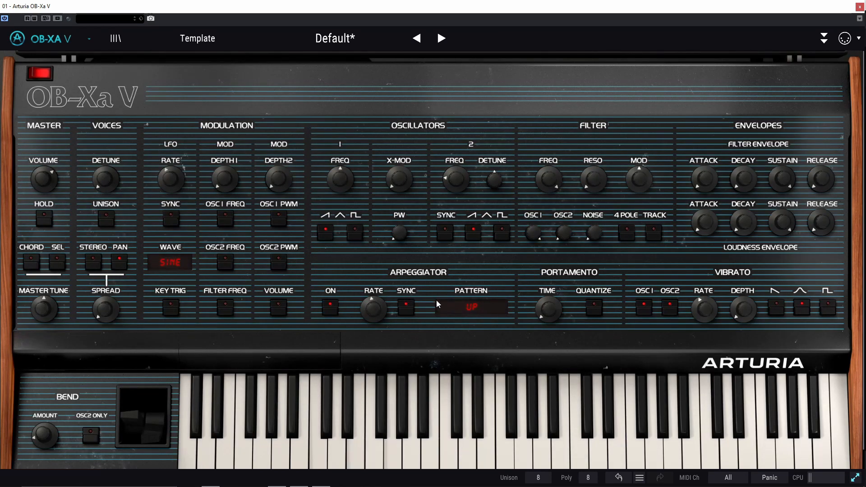
- Try the arpeggiator patterns Down, Up-Down 1, Up-Down 2 and Random in turn
click(474, 306)
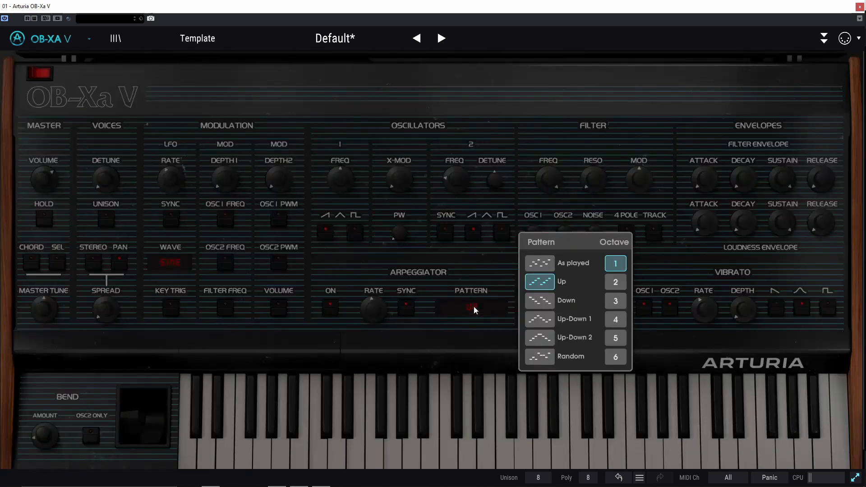
click(541, 302)
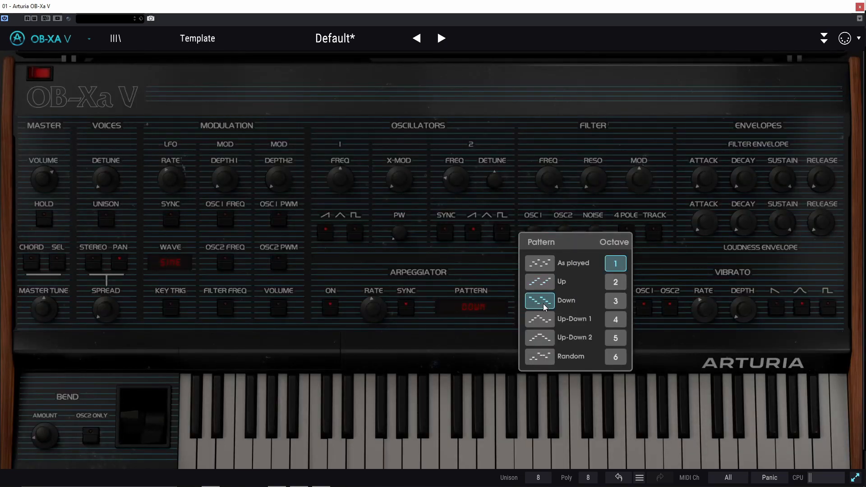
click(540, 321)
click(540, 339)
click(543, 356)
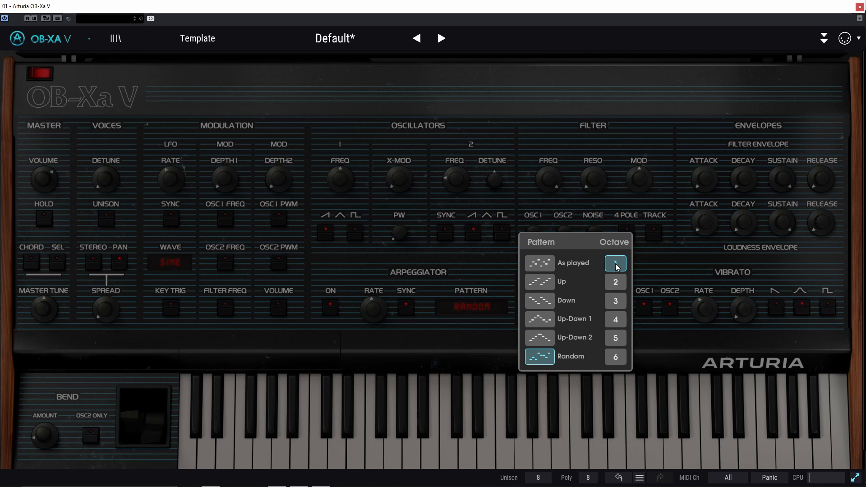
- Try an arpeggiator octave range of 3, and set the pattern to As played over 6 octaves
click(618, 300)
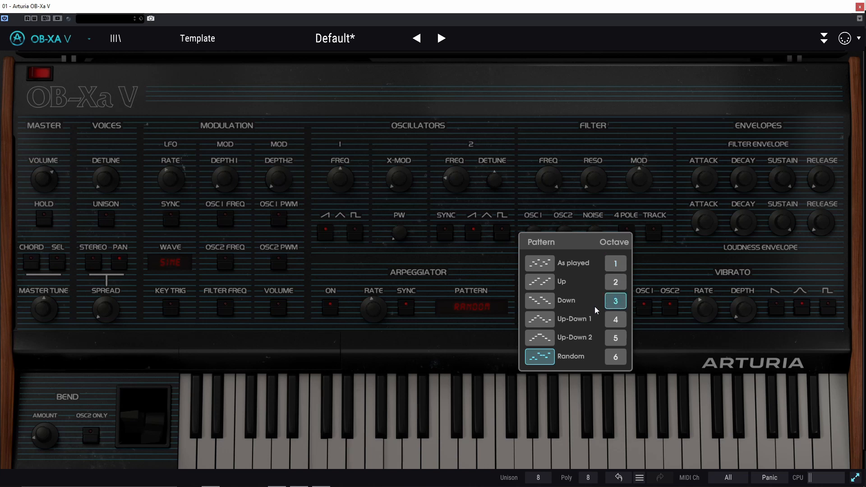
click(543, 265)
click(619, 357)
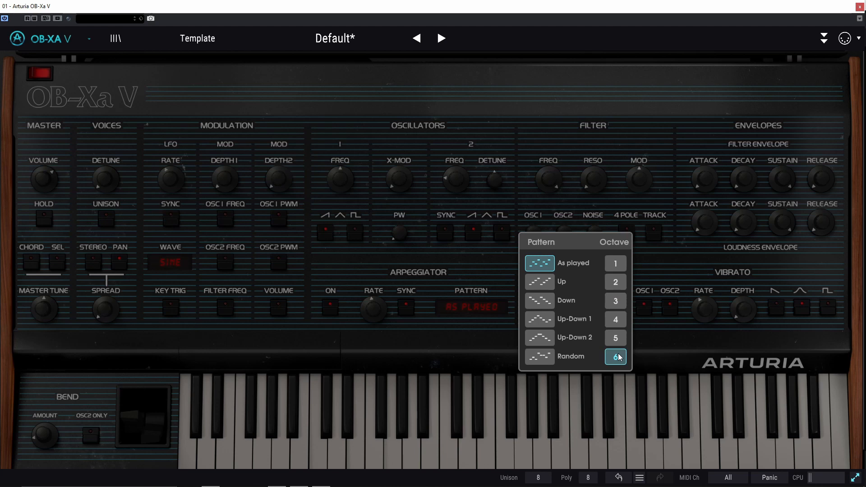
click(478, 277)
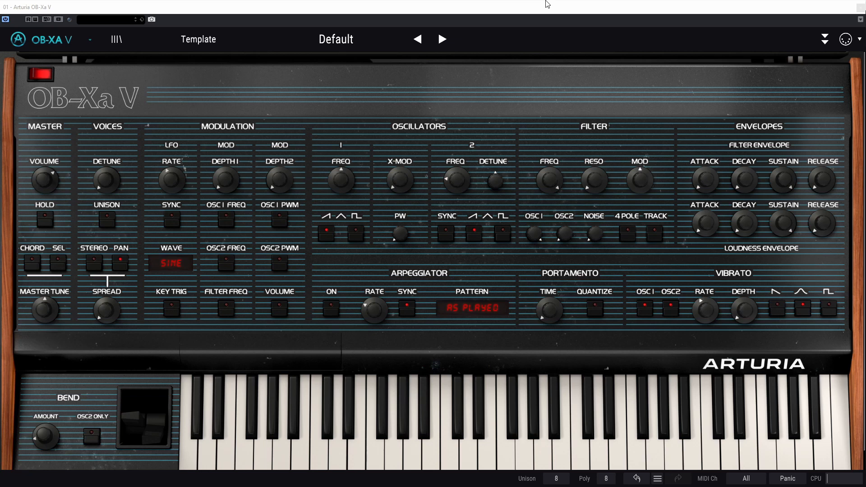
- Switch oscillator 1 from sawtooth to pulse and set the portamento time to 0.483 s/octave
click(327, 234)
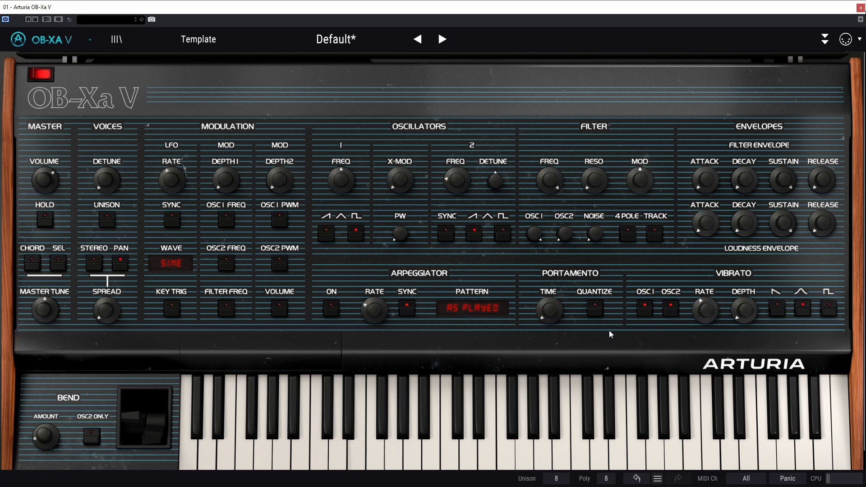
drag(549, 310, 549, 292)
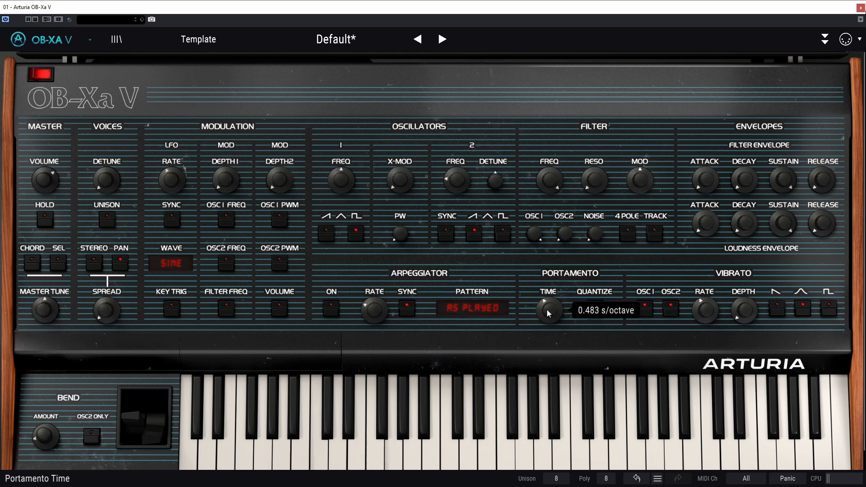
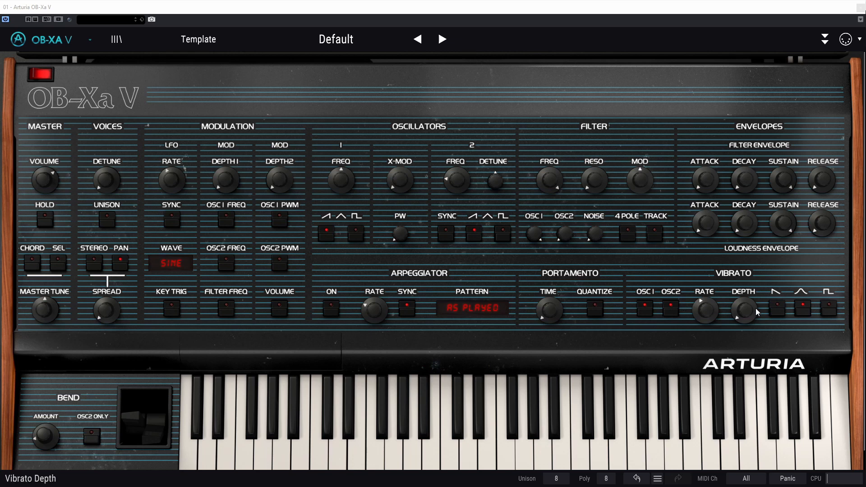
- Raise the vibrato depth and increase the vibrato rate
mouse_move(756, 307)
drag(753, 310, 752, 249)
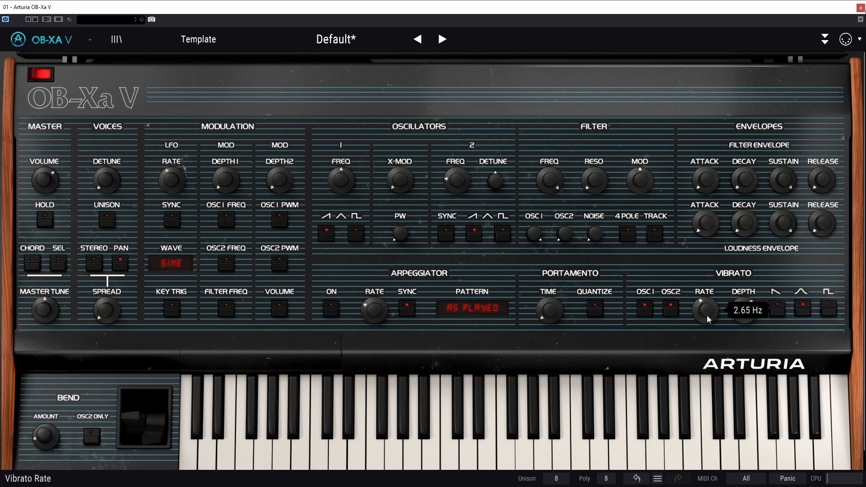
drag(707, 315, 706, 286)
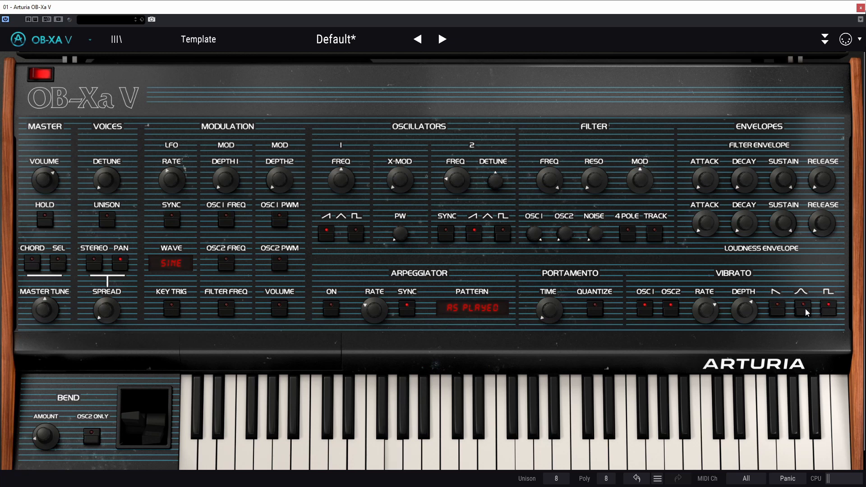
- Vary the vibrato rate
drag(706, 310, 750, 326)
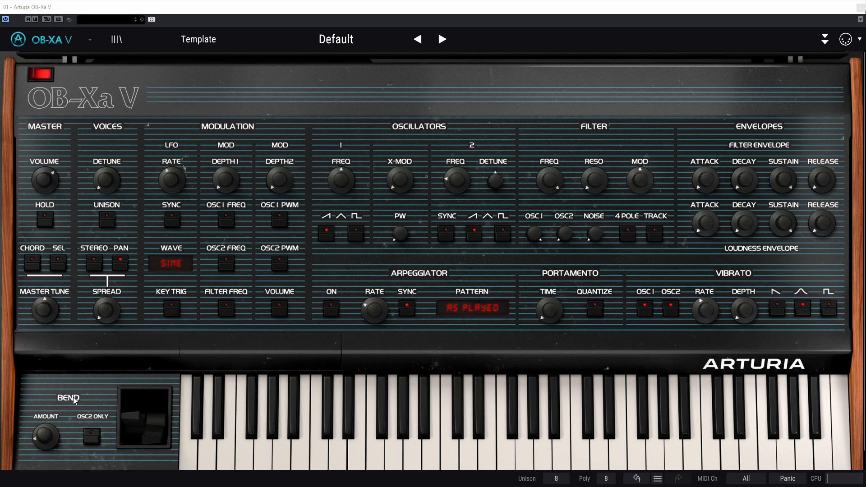
- Raise the bend amount to its maximum and try the pitch-bend control
drag(51, 437, 46, 413)
mouse_move(130, 425)
mouse_down()
mouse_move(130, 395)
mouse_move(136, 423)
mouse_up()
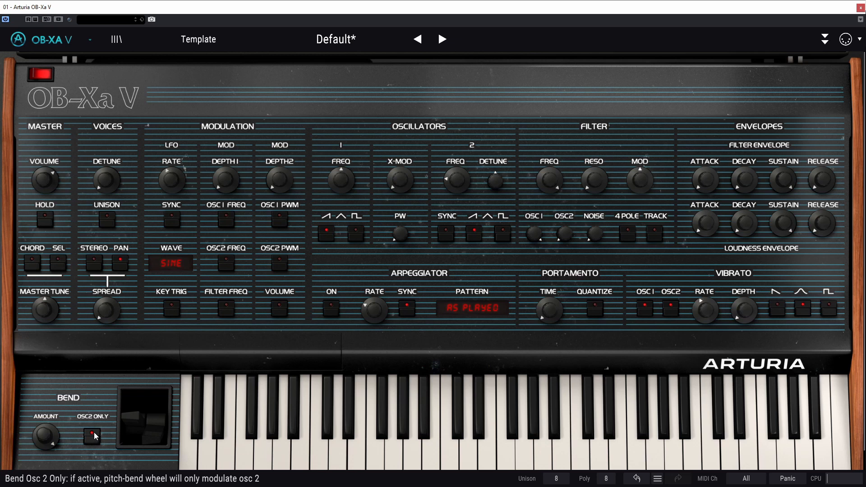
- With bending limited to oscillator 2, raise the oscillator 2 level to maximum and try the pitch bend
click(572, 234)
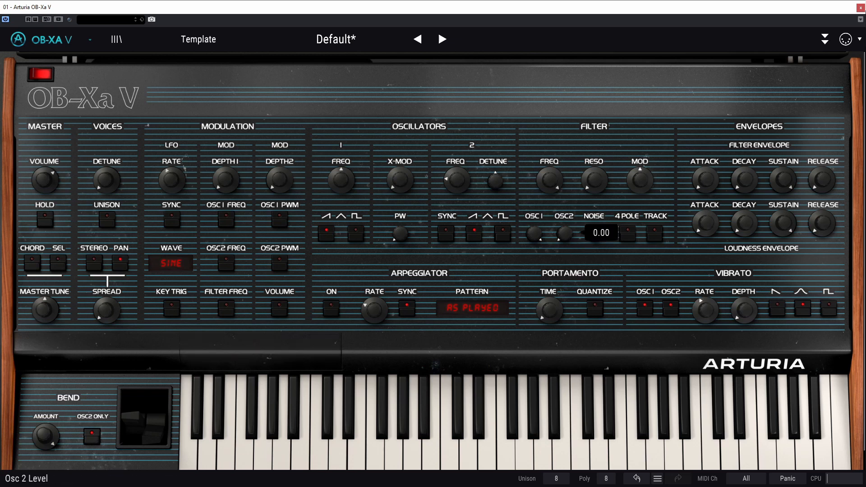
drag(572, 234, 572, 157)
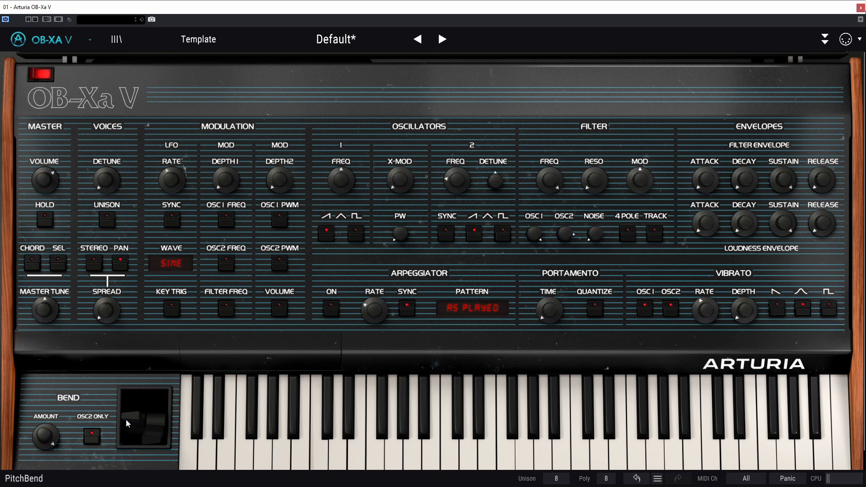
mouse_move(127, 420)
mouse_down()
mouse_move(127, 404)
mouse_move(127, 444)
mouse_move(134, 417)
mouse_up()
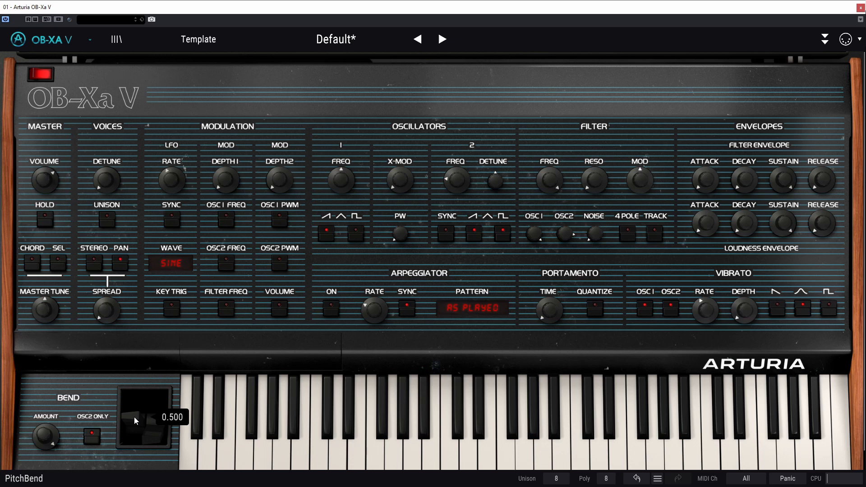
drag(134, 417, 156, 414)
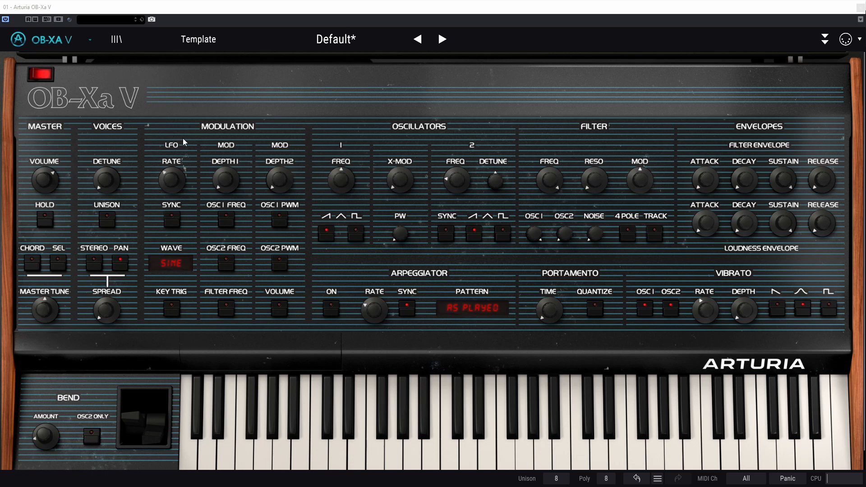
- Sync the LFO with a rate of 1/4 bars and view the available LFO waveforms
mouse_move(173, 178)
mouse_down()
mouse_move(172, 163)
mouse_move(164, 191)
mouse_move(170, 174)
mouse_move(171, 185)
mouse_up()
click(174, 217)
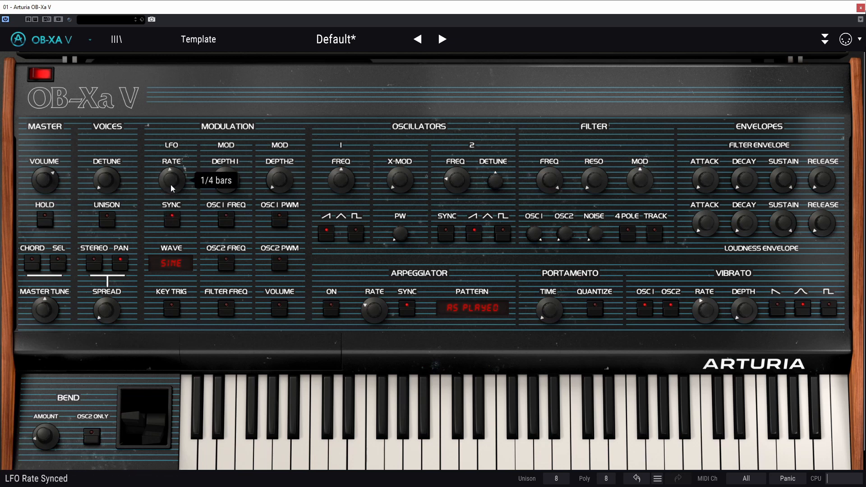
click(169, 265)
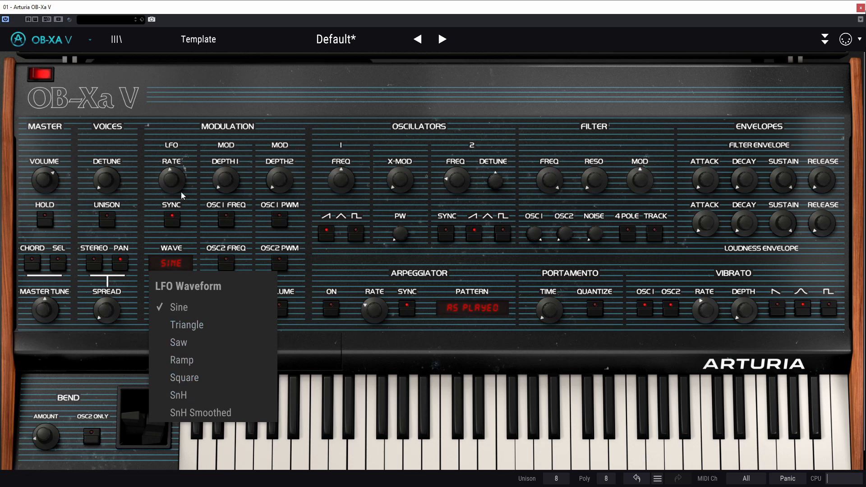
click(196, 143)
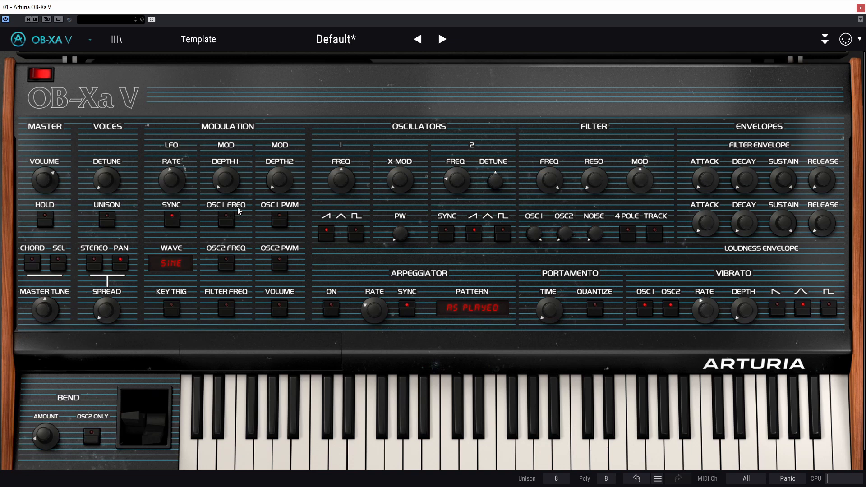
- Apply LFO modulation to the oscillator 1 frequency at maximum modulation depth 1, and slow the synced LFO rate
click(227, 220)
mouse_move(219, 184)
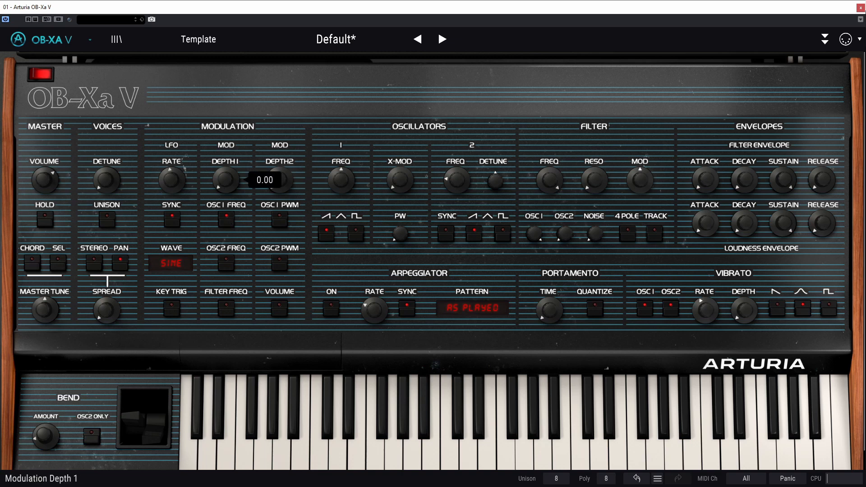
drag(225, 179, 226, 149)
drag(172, 181, 171, 186)
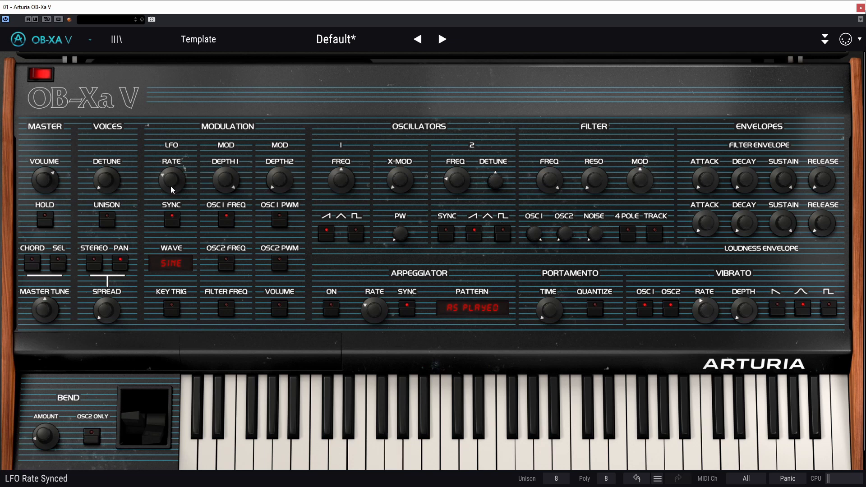
- Turn off LFO sync, vary the free-running LFO rate and reset it to its default
click(173, 218)
mouse_move(169, 181)
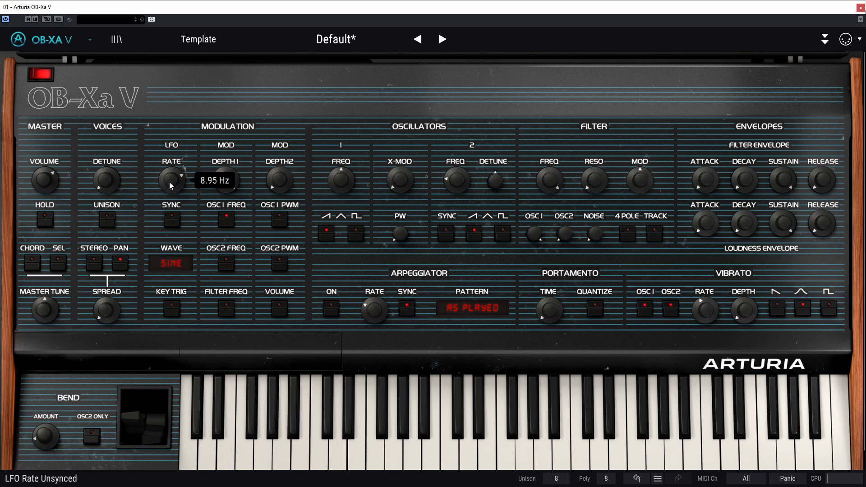
mouse_move(170, 181)
mouse_down()
mouse_move(170, 201)
mouse_move(169, 181)
mouse_up()
double_click(169, 181)
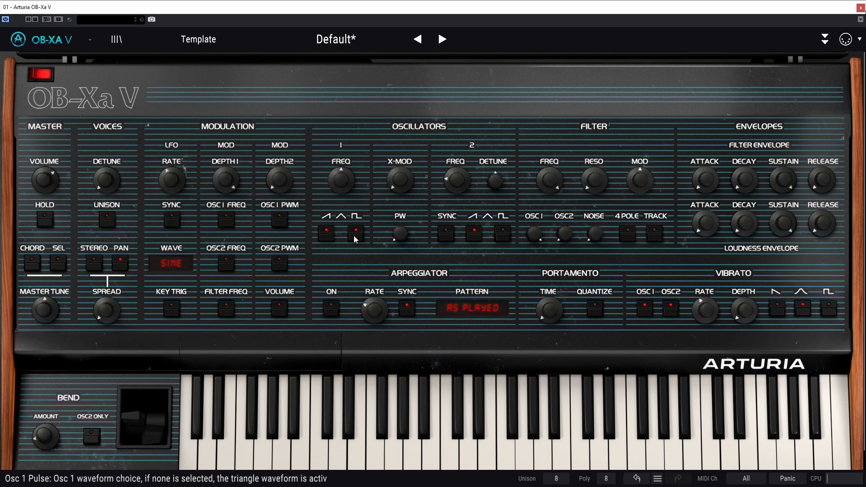
- Leave only the pulse waveform on for oscillator 1, vary the pulse width and reset it to 50%
click(324, 232)
mouse_move(398, 235)
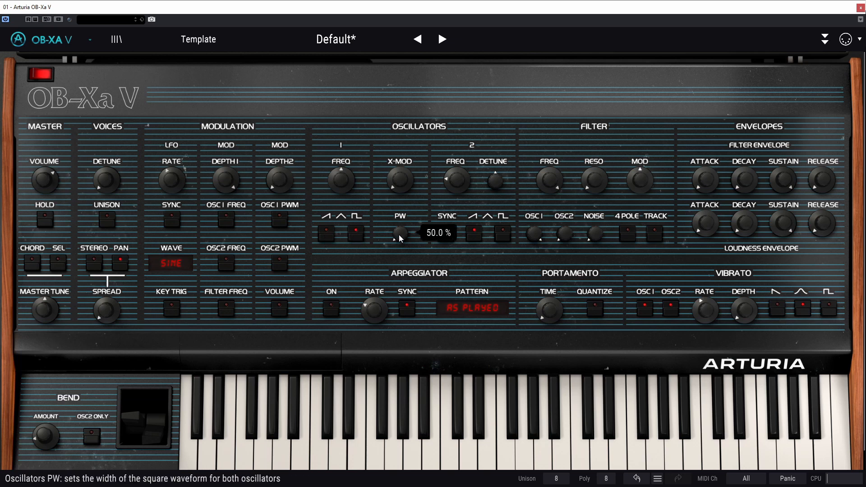
mouse_move(399, 235)
mouse_down()
mouse_move(399, 225)
mouse_move(399, 235)
mouse_up()
double_click(395, 231)
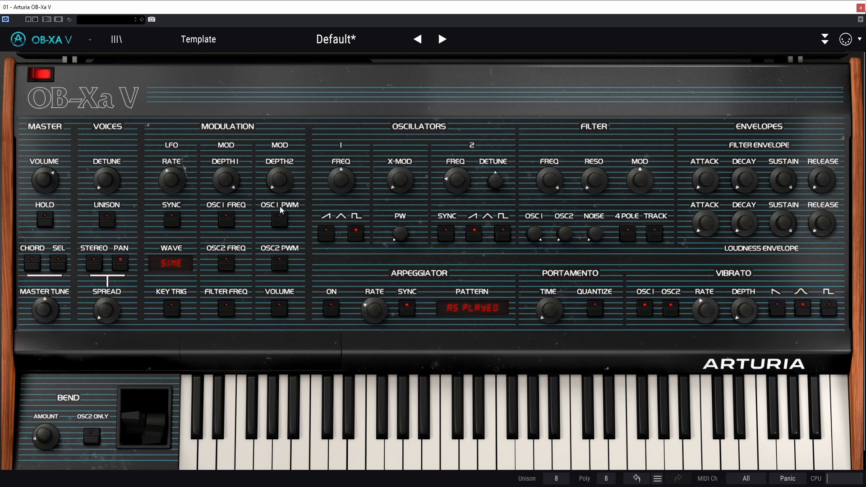
- Apply LFO pulse-width modulation to oscillator 1 at maximum modulation depth 2, and vary the LFO rate
click(285, 220)
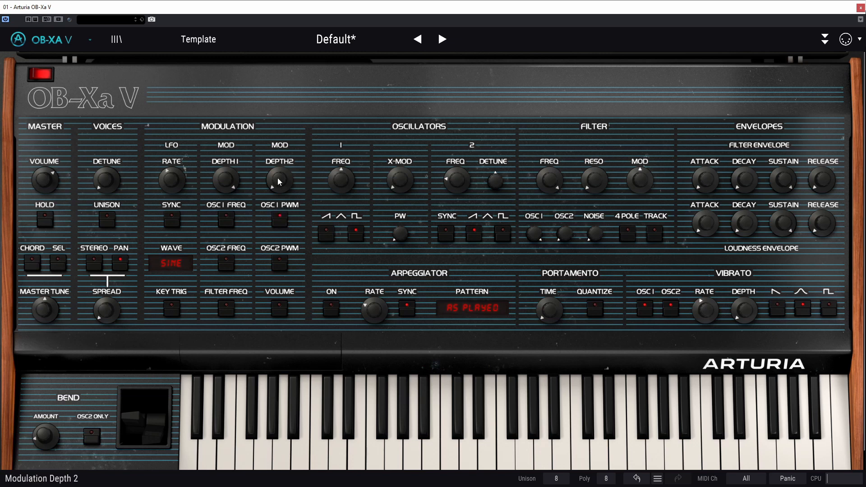
drag(283, 167, 283, 151)
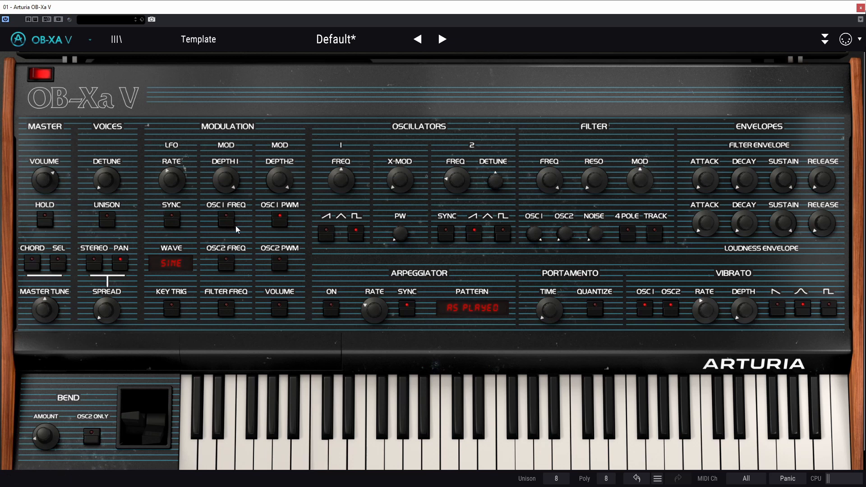
mouse_move(172, 179)
mouse_down()
mouse_move(171, 147)
mouse_move(172, 192)
mouse_up()
- Try the Triangle and Saw LFO waveforms in turn
click(176, 264)
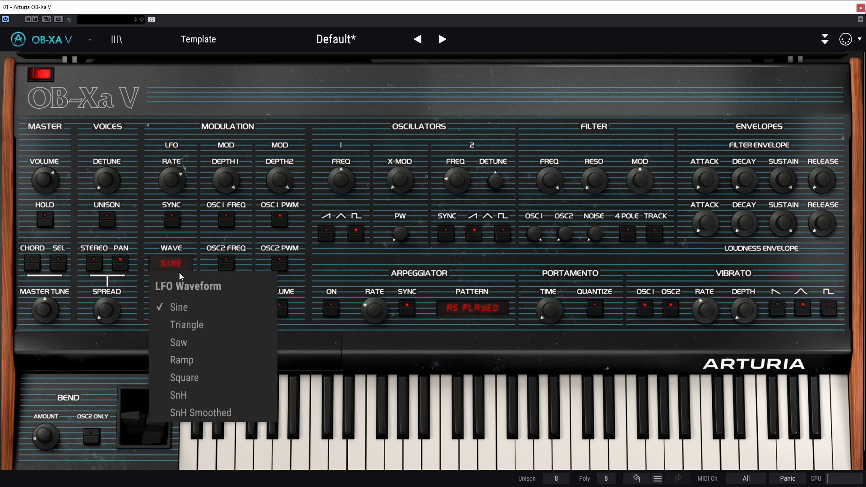
click(183, 325)
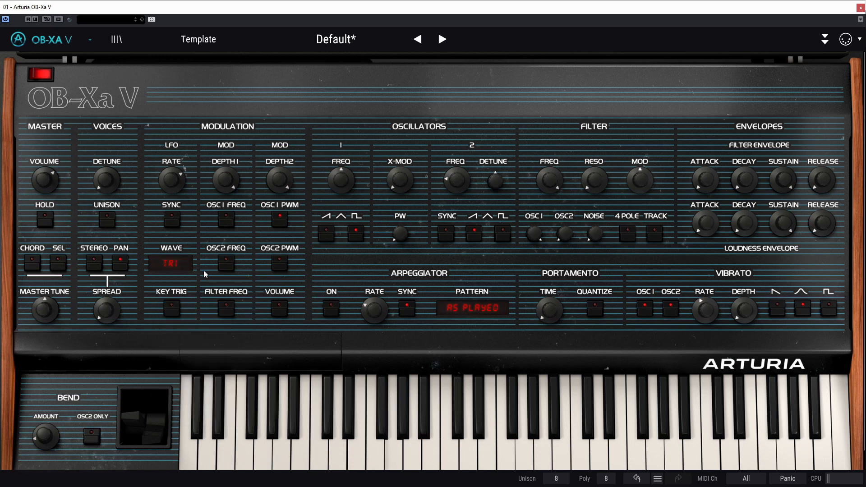
click(176, 263)
click(188, 341)
- Switch the LFO modulation from oscillator 1's pulse width to its frequency, and set the LFO waveform to Ramp
click(226, 221)
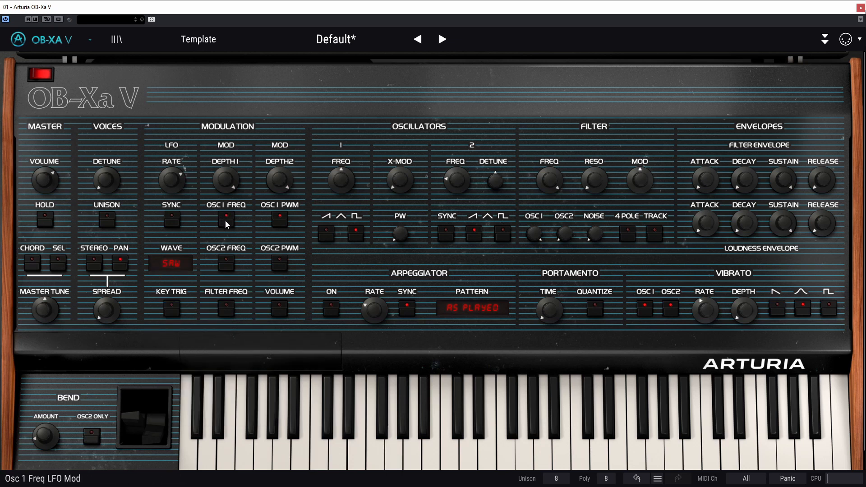
click(280, 220)
click(179, 267)
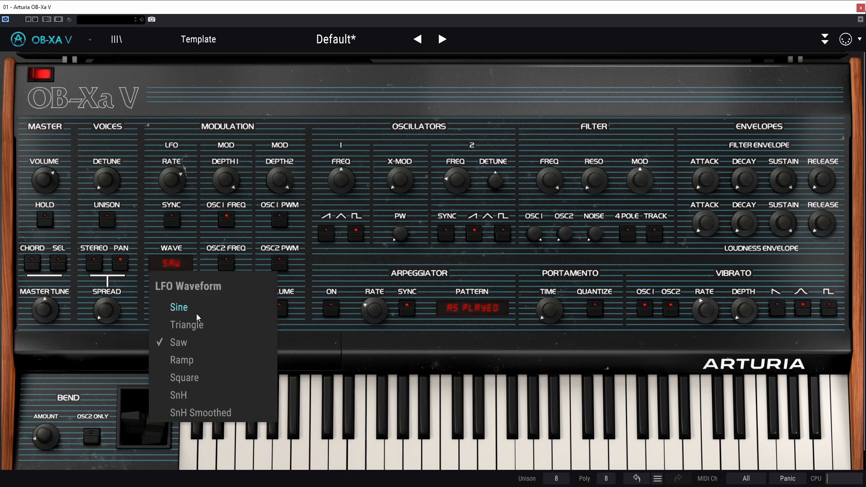
click(204, 361)
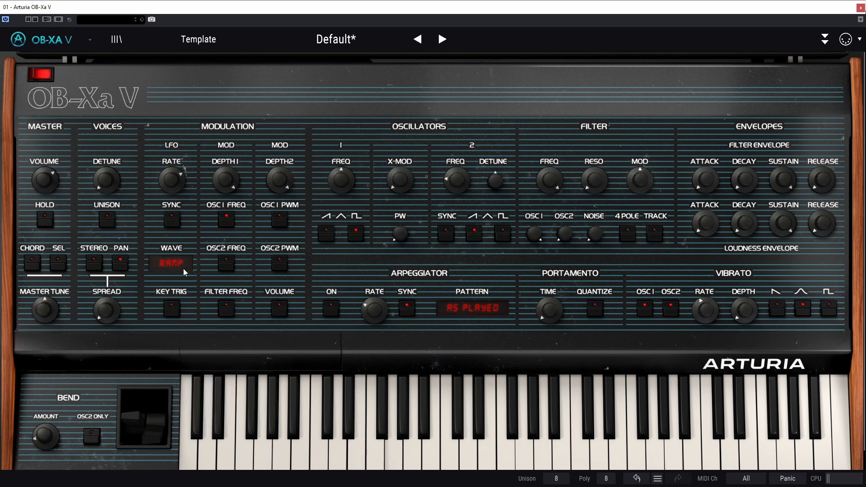
- Lengthen the release and attack of the loudness envelope
drag(827, 233, 826, 198)
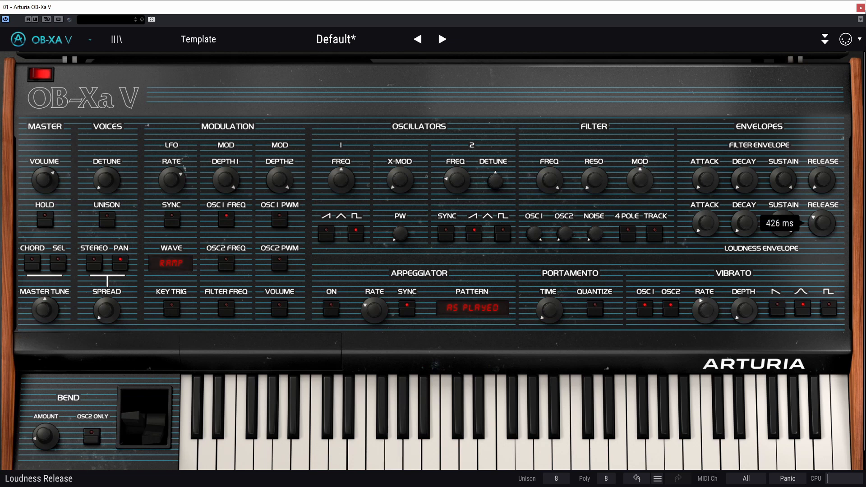
scroll(823, 229, up, 3)
drag(823, 229, 822, 216)
scroll(823, 230, up, 3)
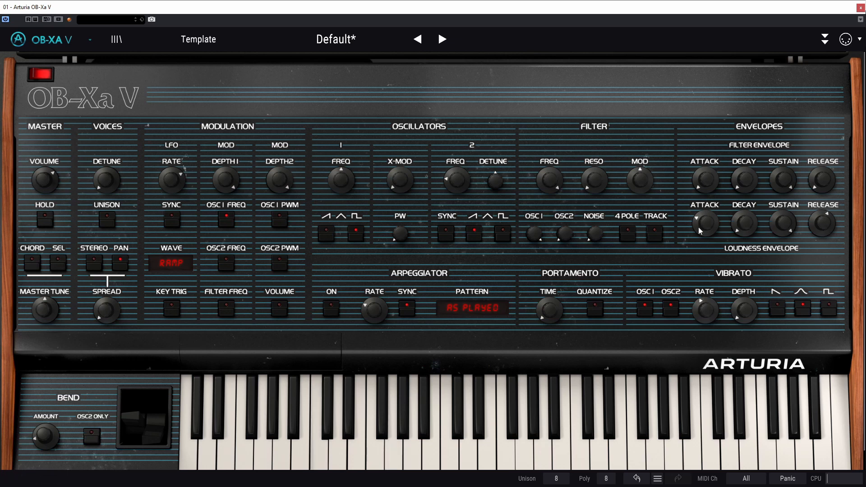
scroll(701, 233, up, 3)
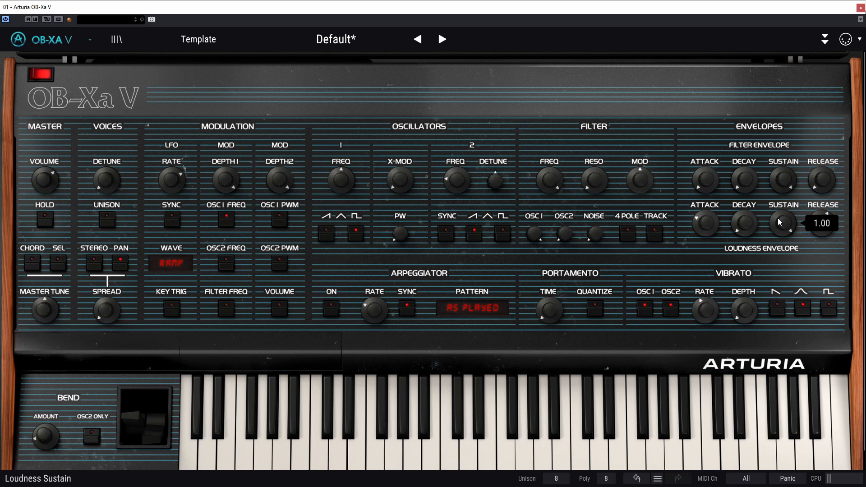
mouse_move(744, 214)
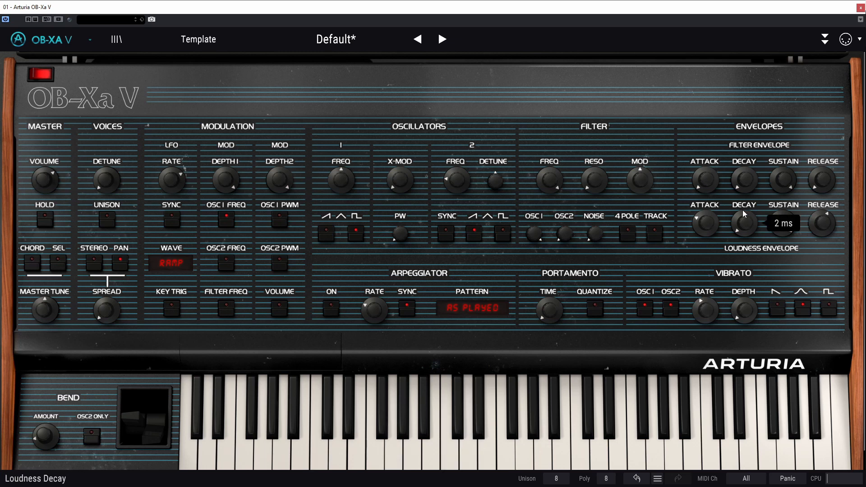
- Try the Square, SnH and SnH Smoothed LFO waveforms in turn
click(163, 264)
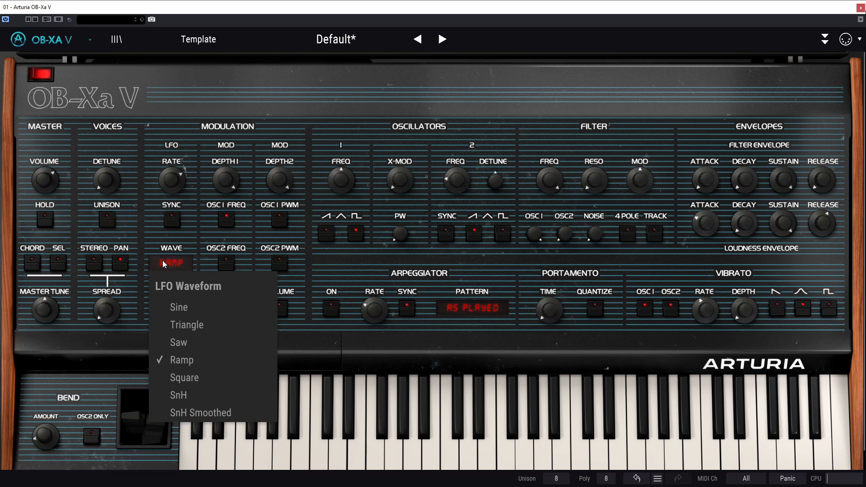
click(190, 377)
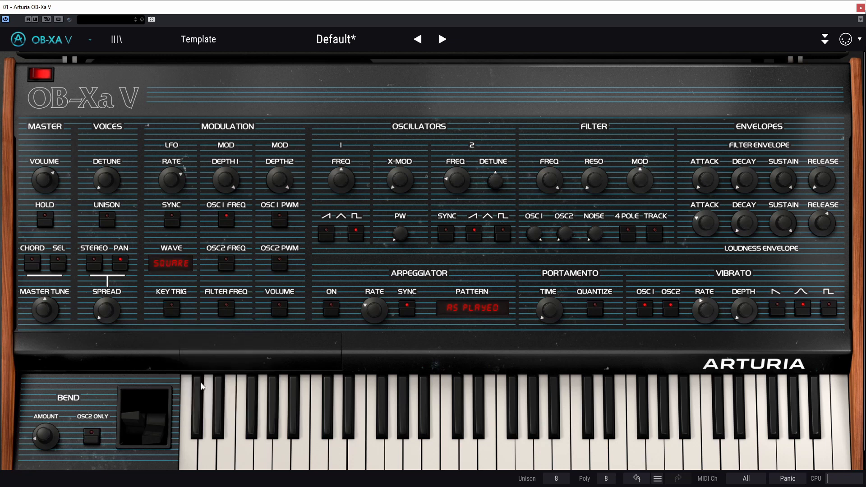
click(185, 267)
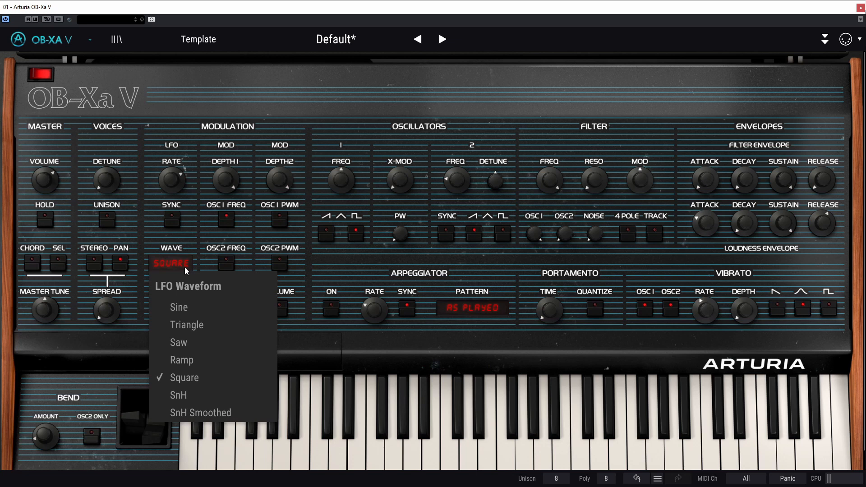
click(180, 396)
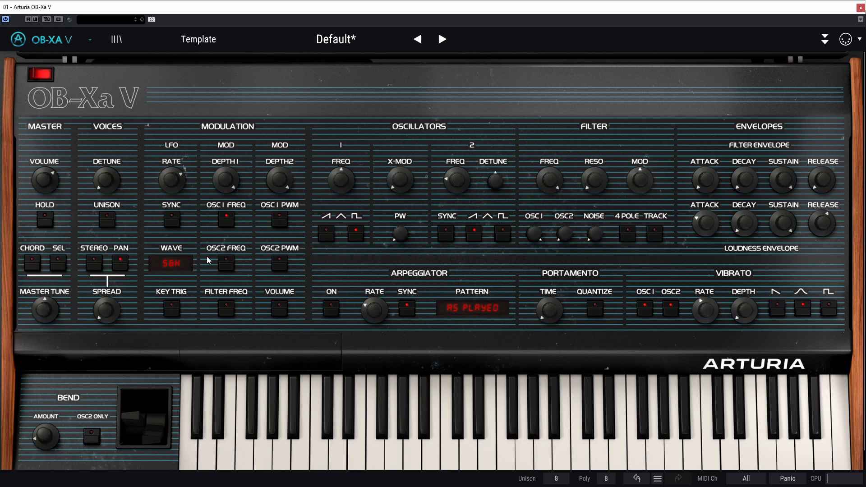
click(175, 263)
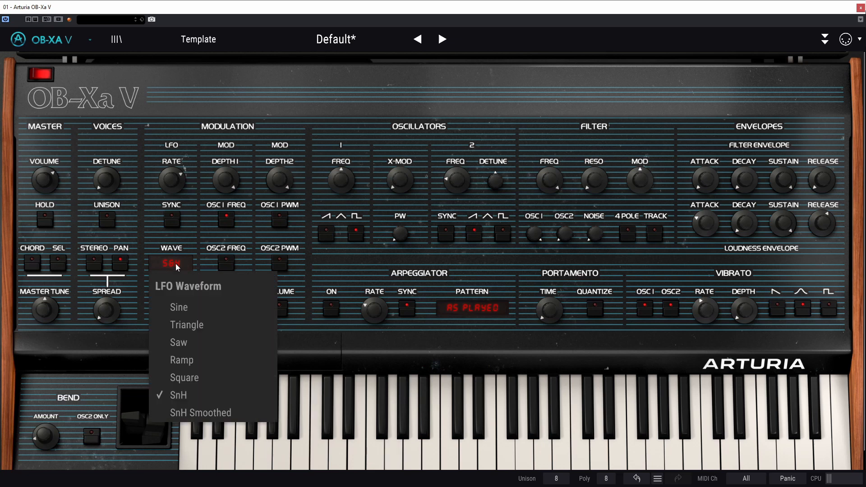
click(187, 409)
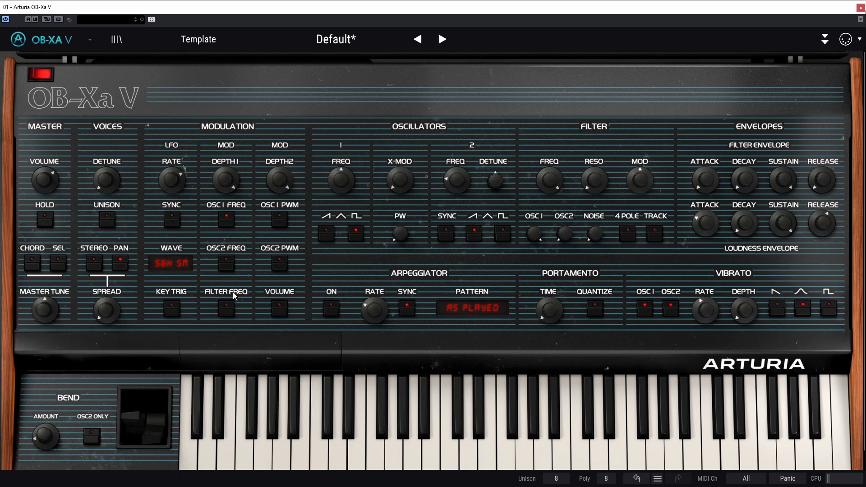
- Reload the Default preset and turn on LFO modulation of the filter frequency
click(345, 40)
click(343, 59)
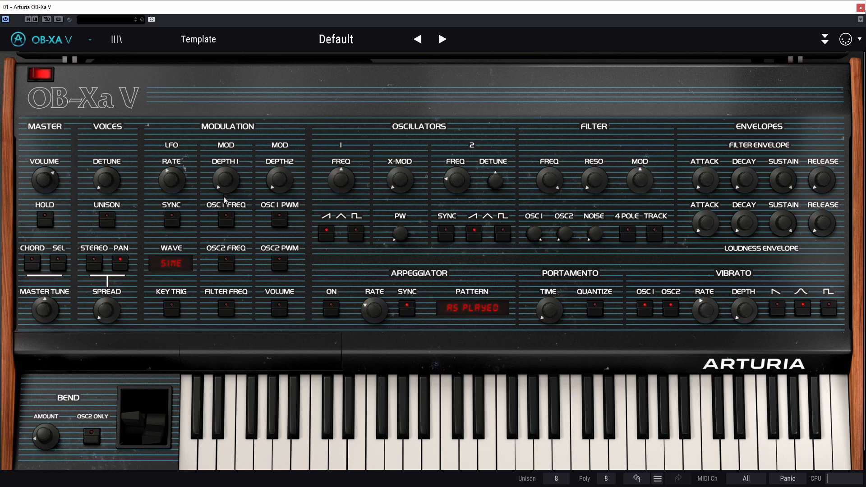
click(227, 311)
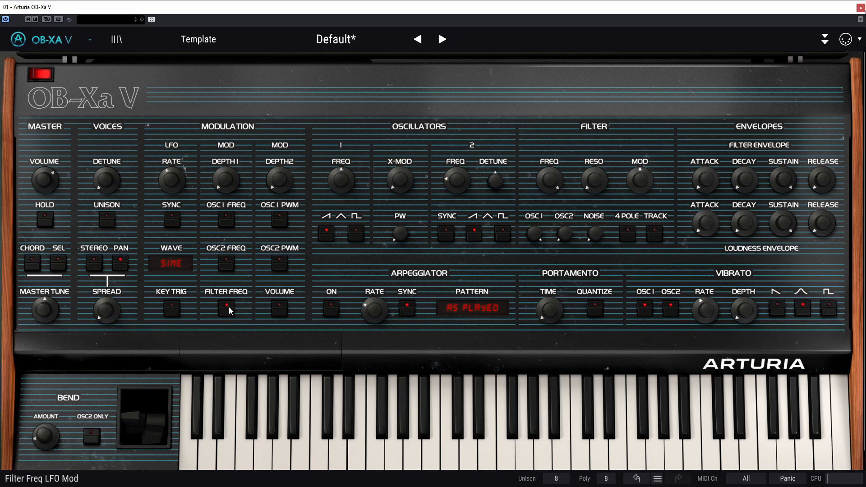
mouse_move(552, 176)
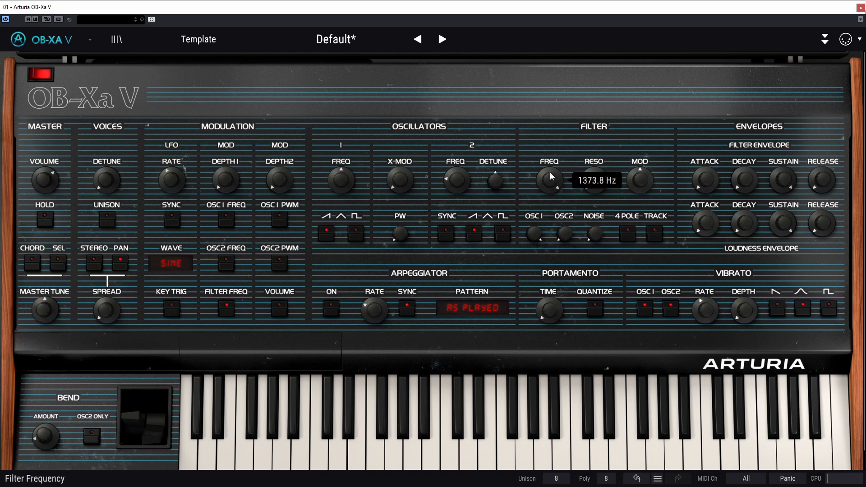
- Lower the filter frequency, raise modulation depth 1 to maximum and speed up the LFO rate
drag(552, 176, 551, 205)
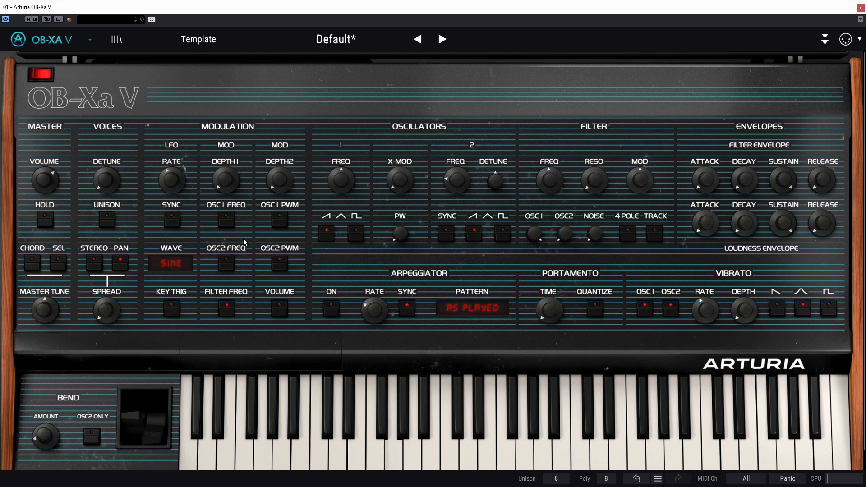
mouse_move(231, 194)
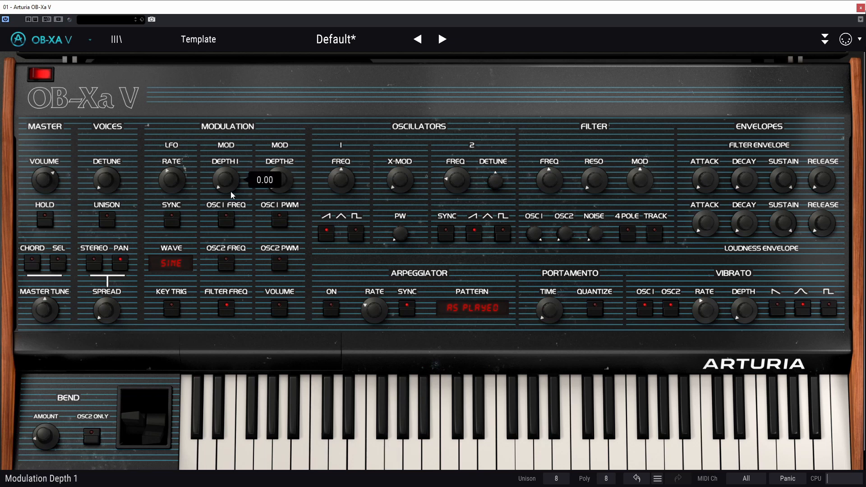
drag(230, 191, 231, 158)
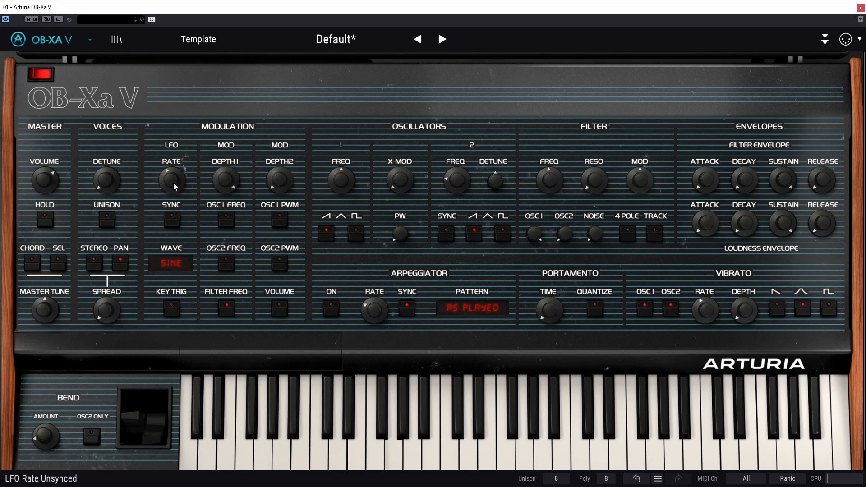
mouse_move(174, 184)
drag(174, 185, 174, 142)
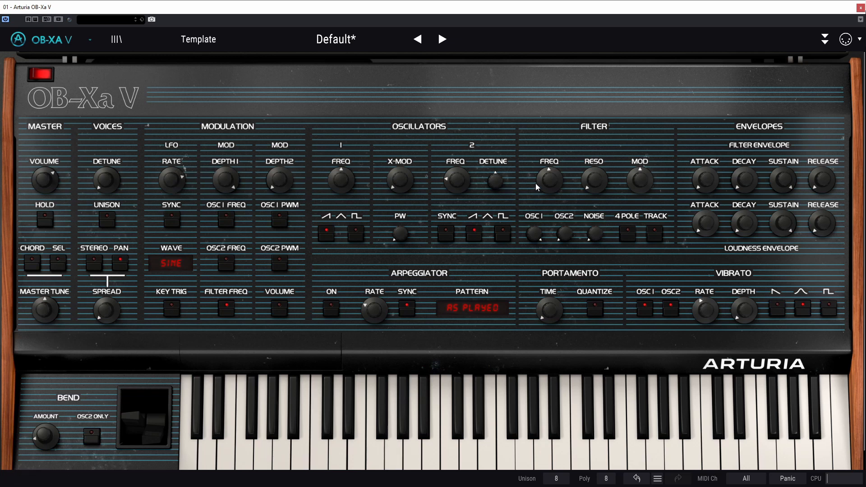
- Lower the filter frequency further and sync the LFO to the host tempo at a rate of 1/4 bars
drag(536, 183, 537, 200)
drag(175, 185, 175, 212)
click(174, 217)
click(175, 218)
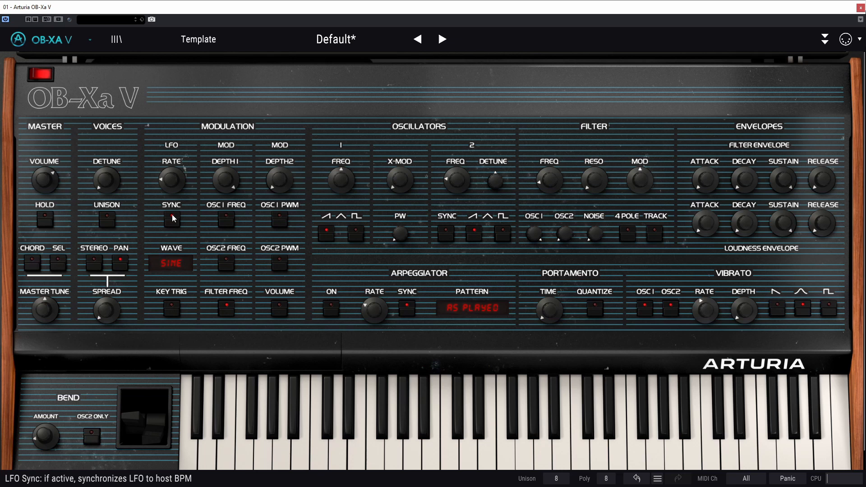
click(173, 216)
drag(173, 186, 172, 174)
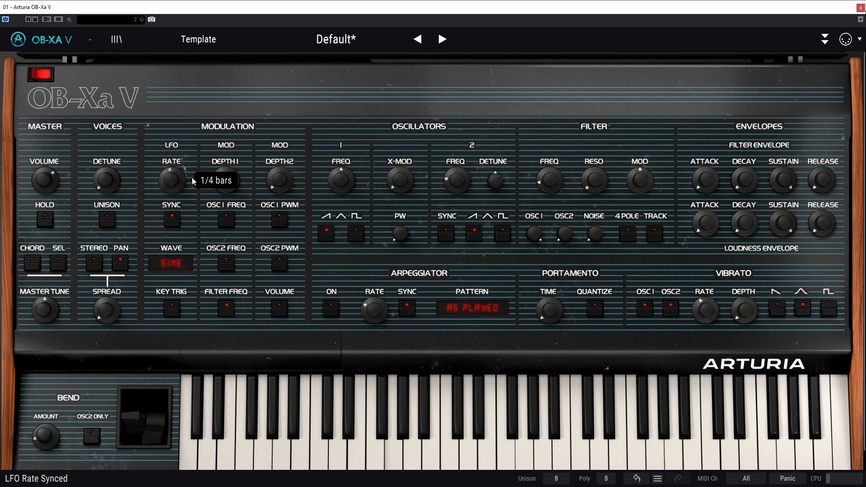
- Lengthen the loudness envelope's release to about 1.98 s and increase its attack
mouse_move(825, 225)
mouse_down()
mouse_move(825, 212)
mouse_move(821, 232)
mouse_up()
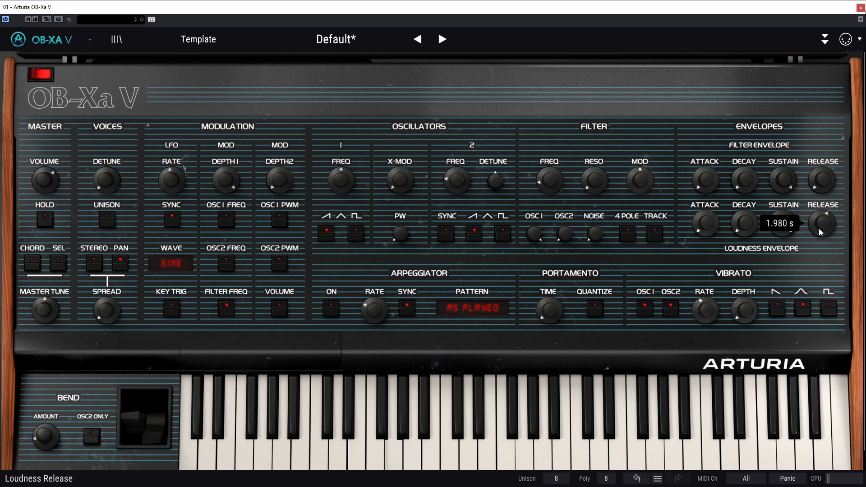
mouse_move(705, 232)
mouse_down()
mouse_move(705, 223)
mouse_move(708, 235)
mouse_up()
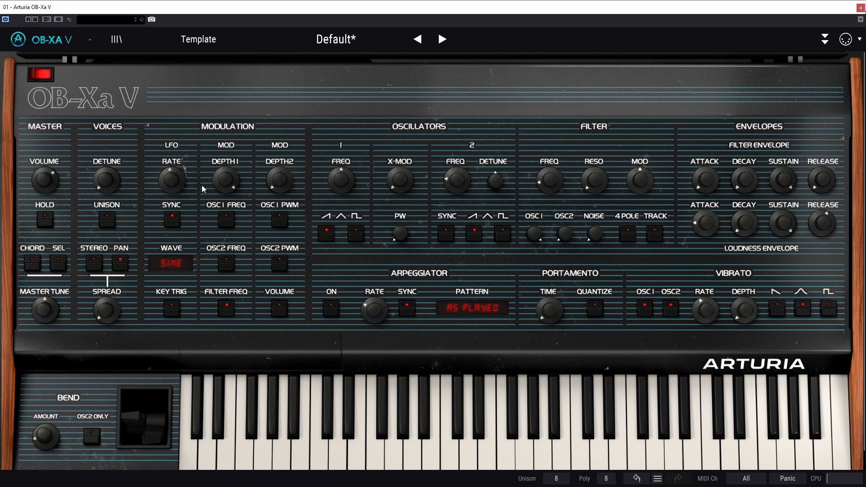
- Reload the Default preset and route the LFO to volume with modulation depth 2 at maximum
click(345, 39)
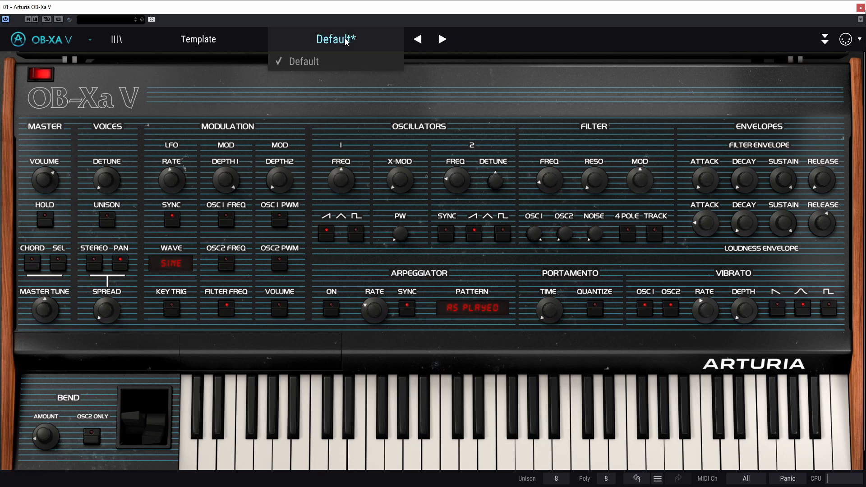
click(316, 64)
click(279, 309)
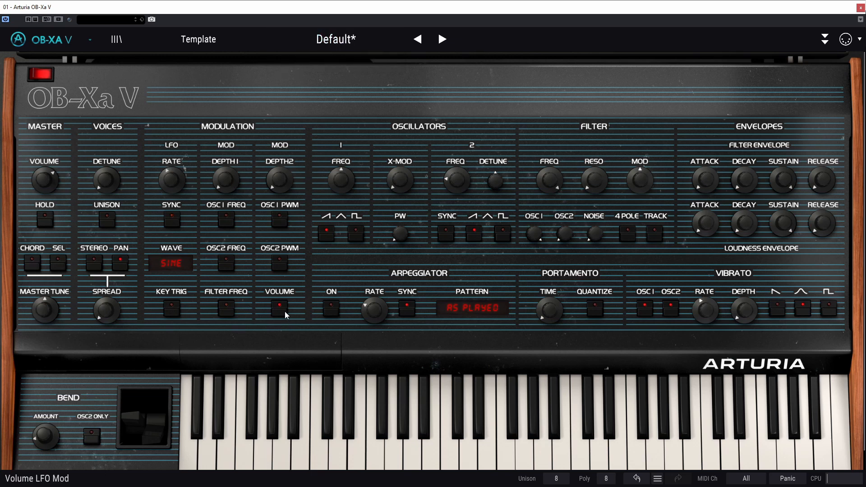
drag(280, 179, 279, 154)
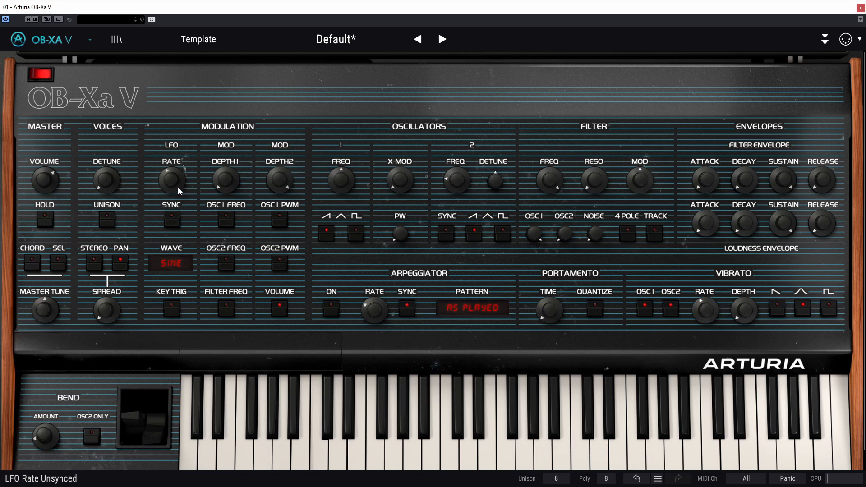
- Reduce modulation depth 2 and raise the LFO rate to about 7.08 Hz for the volume modulation
drag(178, 188, 179, 183)
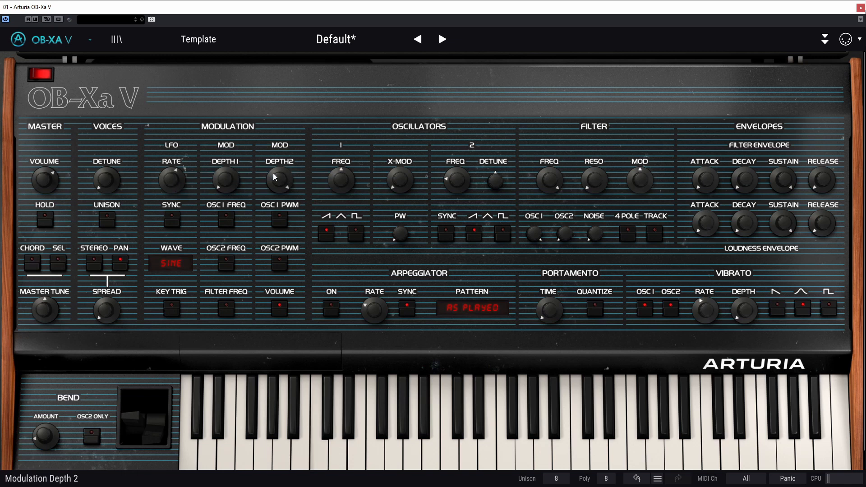
mouse_move(277, 177)
mouse_move(276, 177)
mouse_down()
mouse_move(276, 200)
mouse_move(276, 193)
mouse_up()
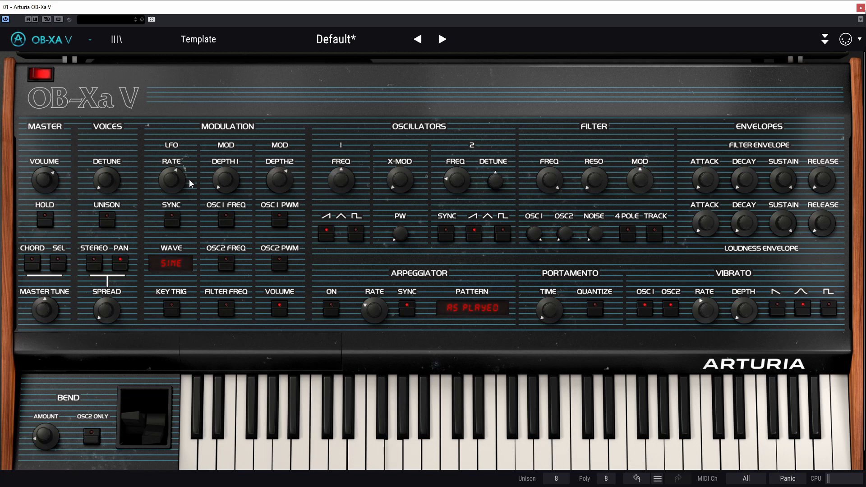
drag(183, 184, 175, 198)
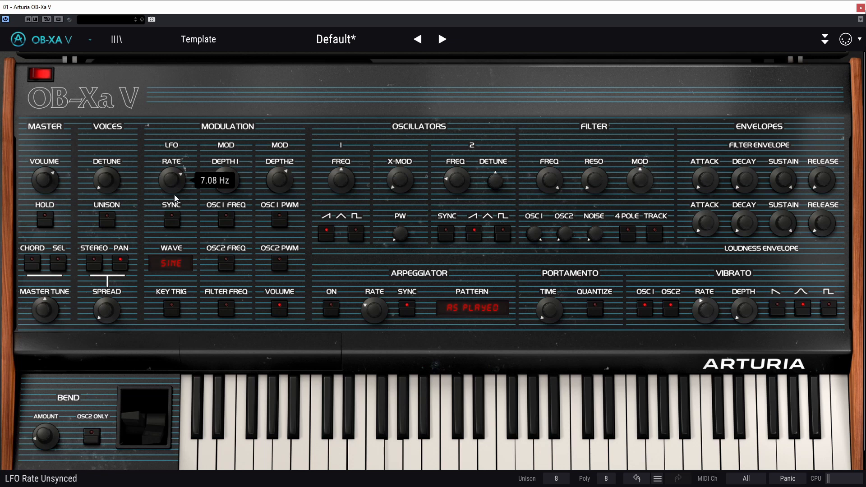
- Set the LFO waveform to Triangle and readjust modulation depth 2 and the LFO rate and sync
click(173, 265)
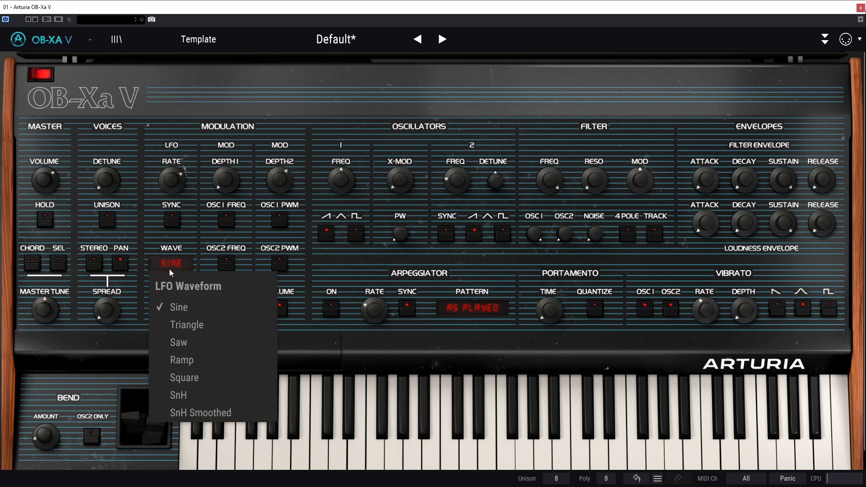
click(189, 324)
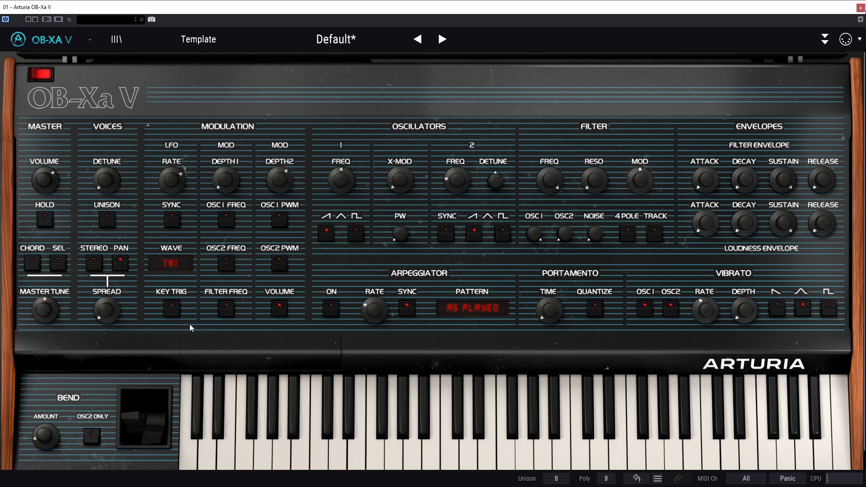
drag(274, 182, 274, 175)
mouse_move(180, 182)
mouse_down()
mouse_move(179, 198)
mouse_move(170, 195)
mouse_up()
click(179, 218)
- Lengthen the loudness envelope's release and toggle Unison
drag(836, 227, 836, 201)
click(106, 222)
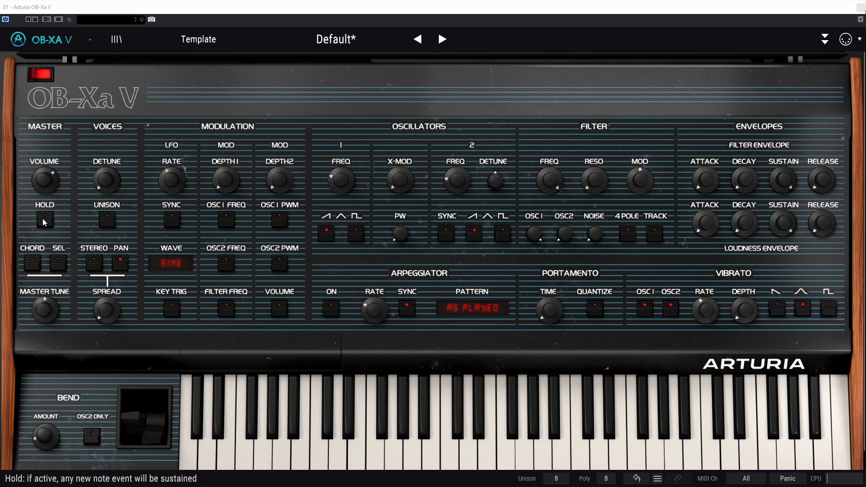
mouse_move(47, 310)
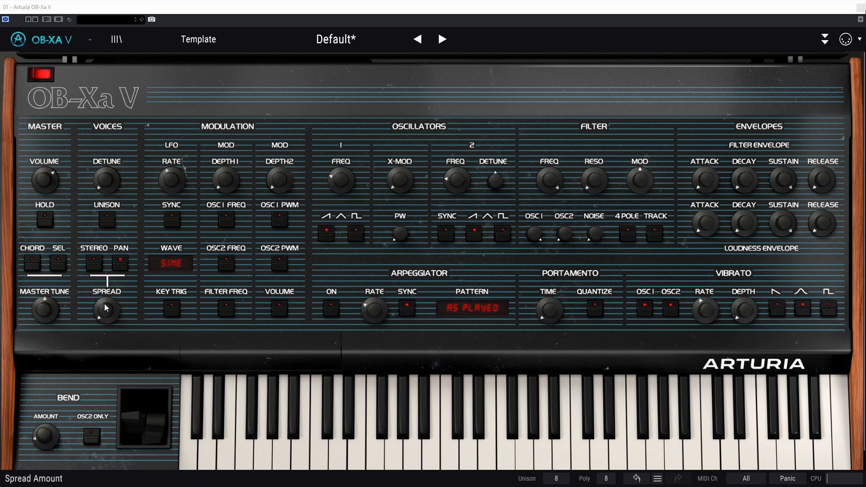
mouse_move(106, 307)
mouse_move(591, 234)
mouse_move(791, 234)
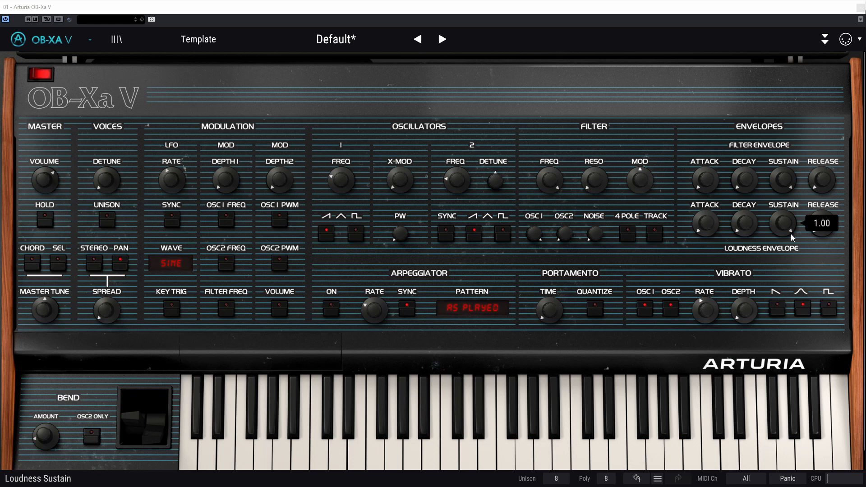